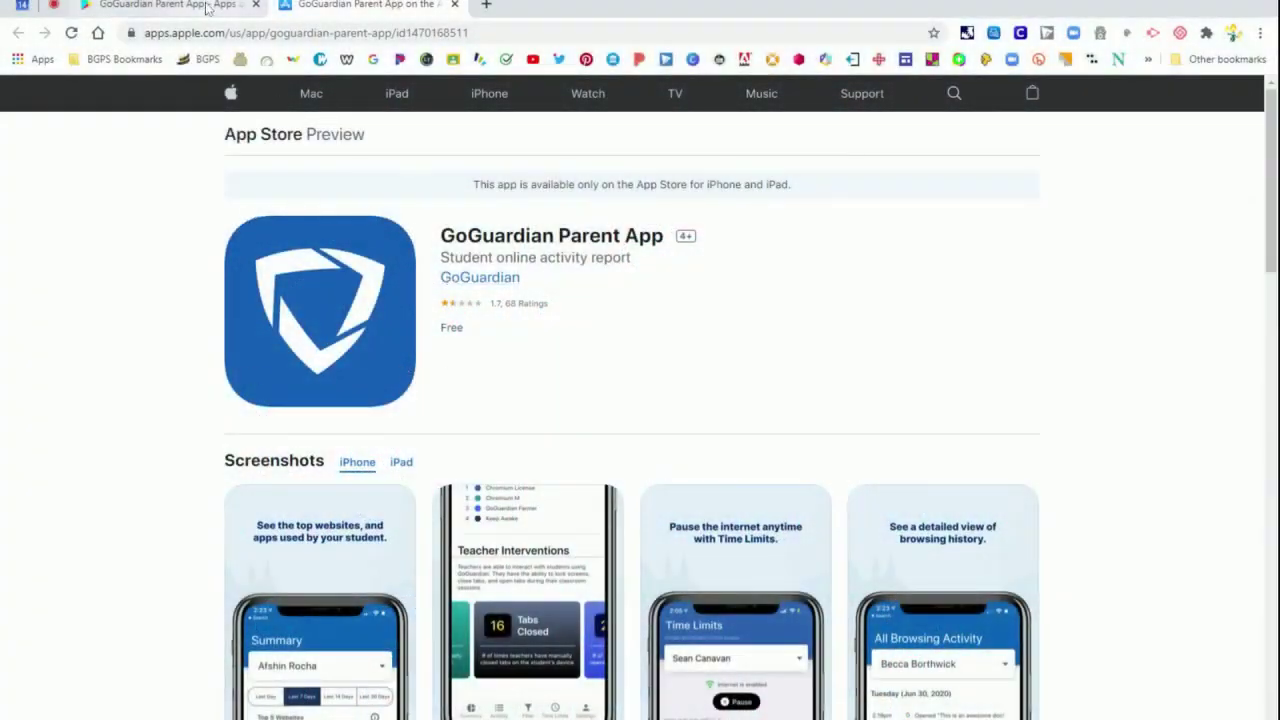
Step: Compare the GoGuardian Parent App listings on Google Play and the Apple App Store, including the App Store screenshots
click(208, 6)
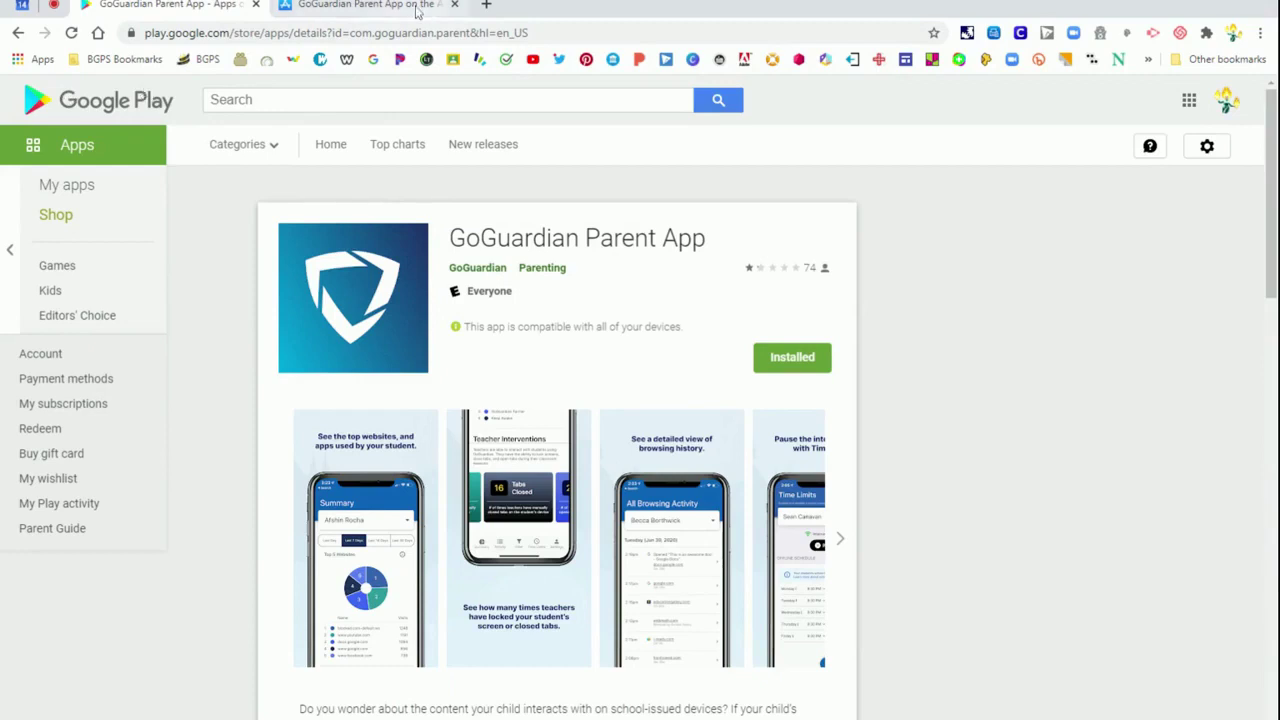
click(400, 8)
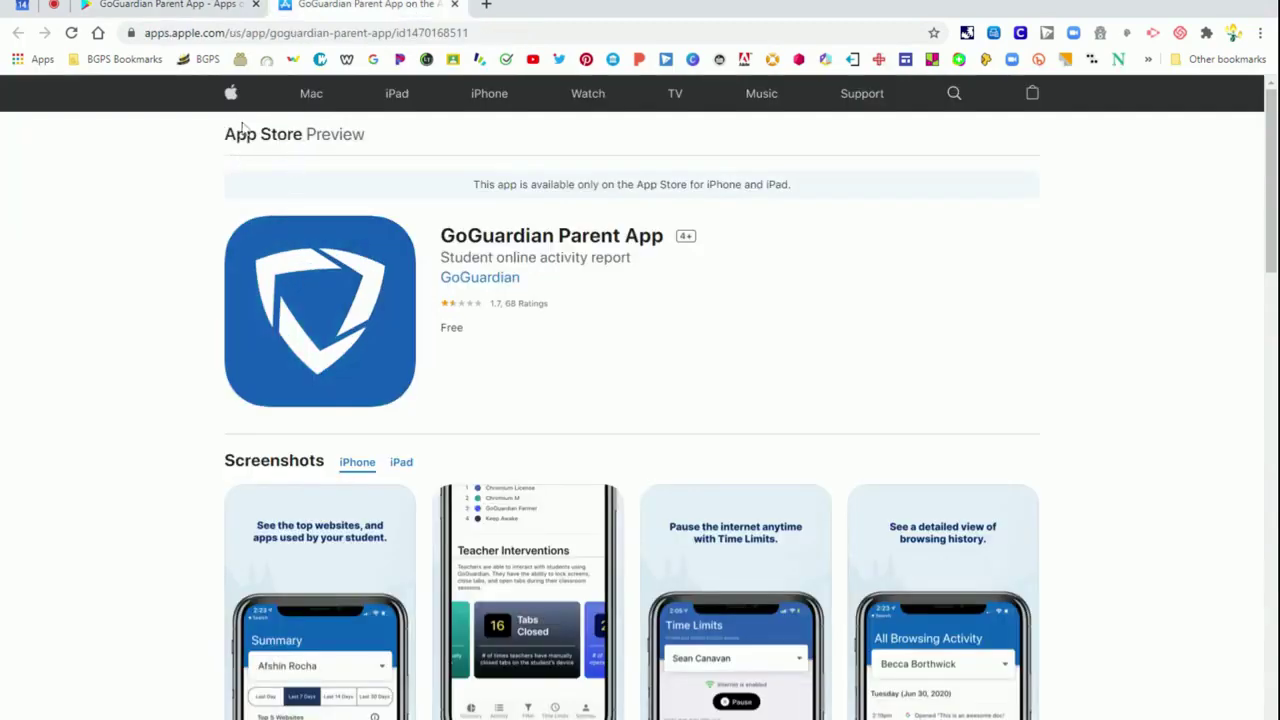
scroll(352, 530, down, 3)
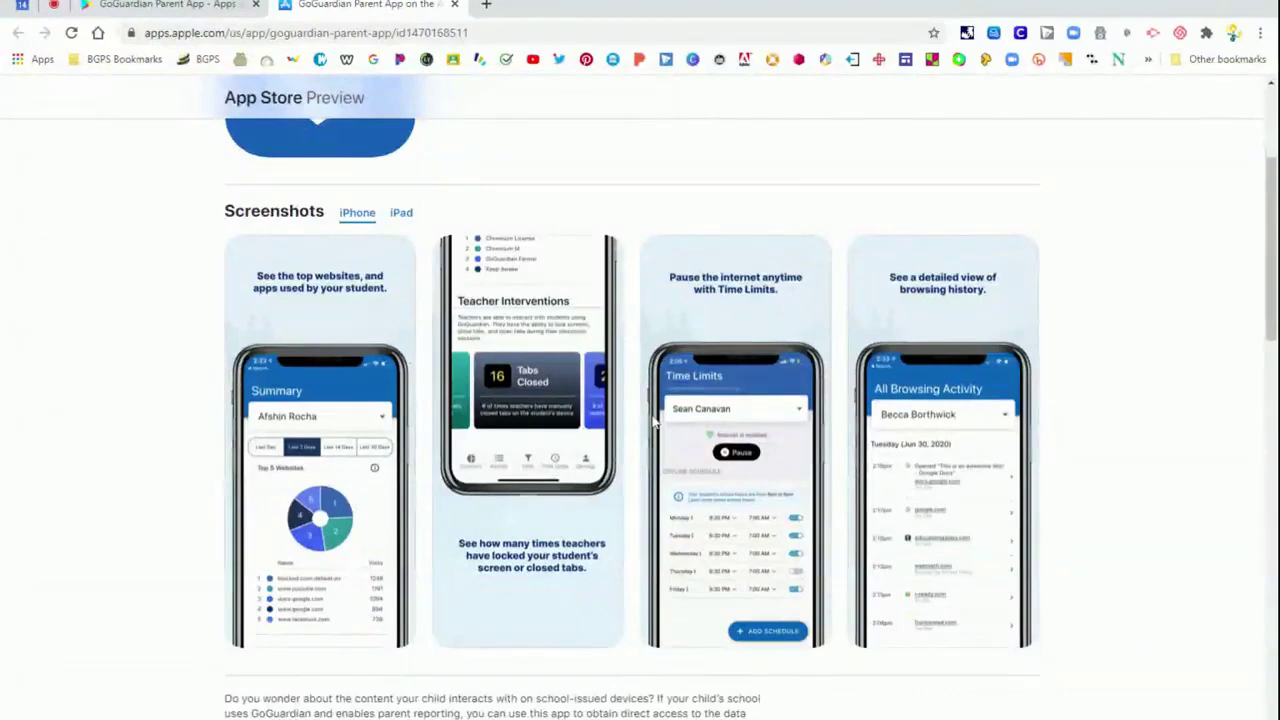
click(140, 8)
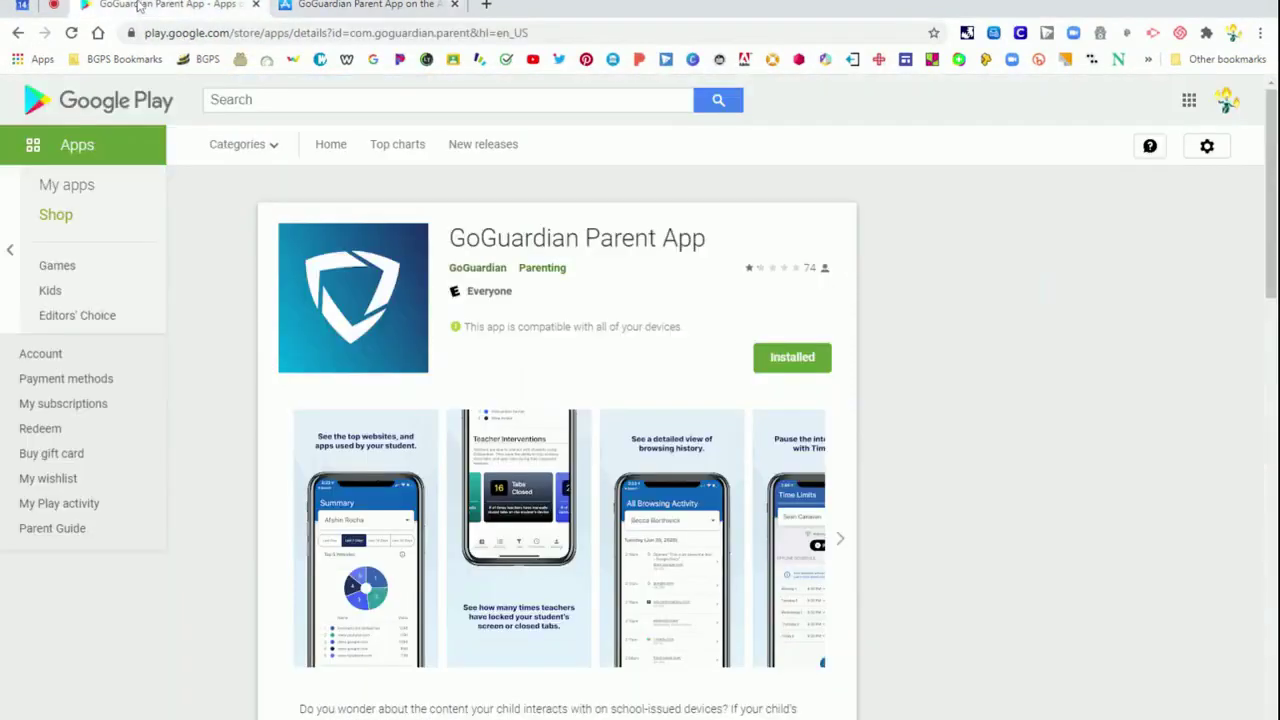
Step: Go back to the Getting Started with GoGuardian Parent article and read sections 1 to 5, including the email authentication instructions
click(18, 33)
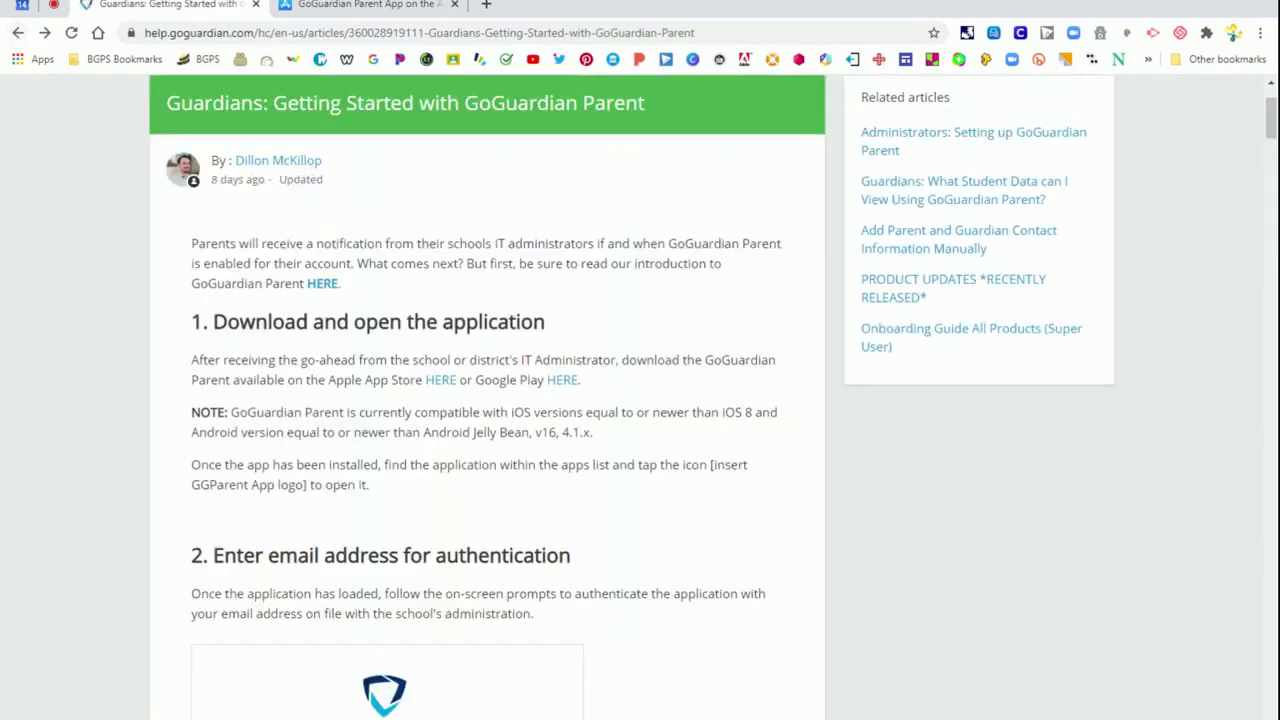
scroll(494, 532, down, 4)
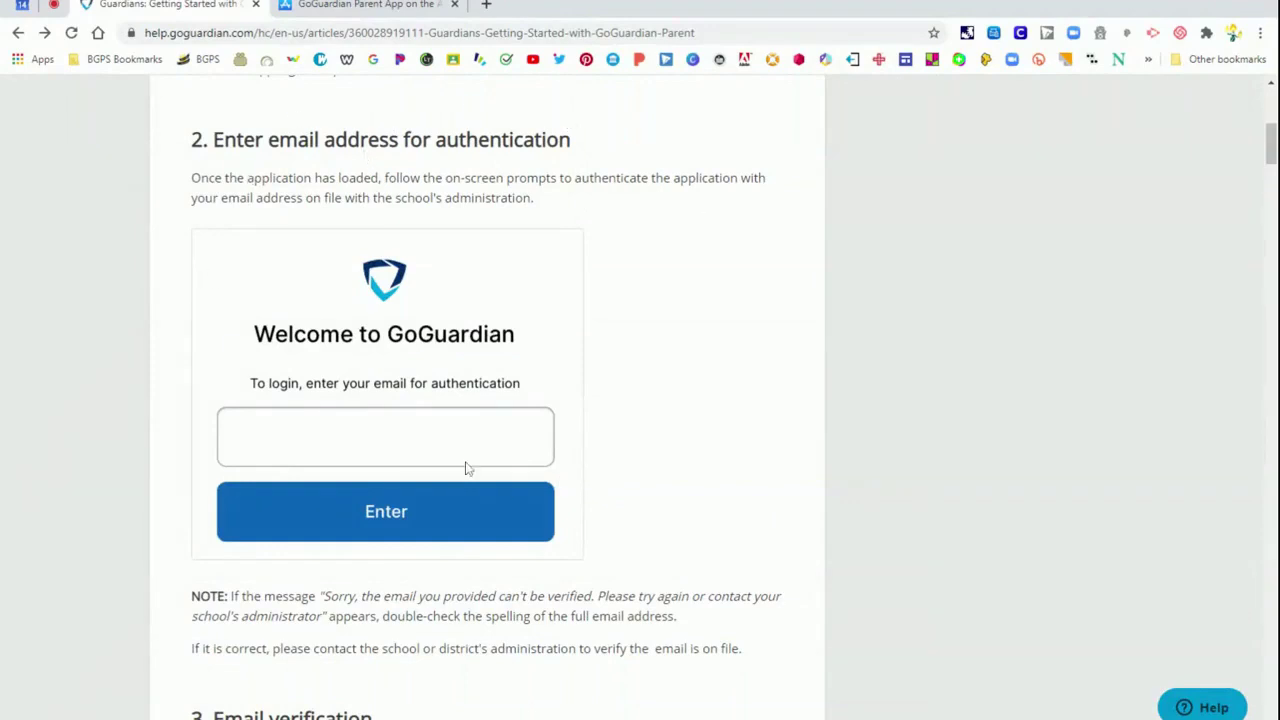
scroll(586, 546, down, 2)
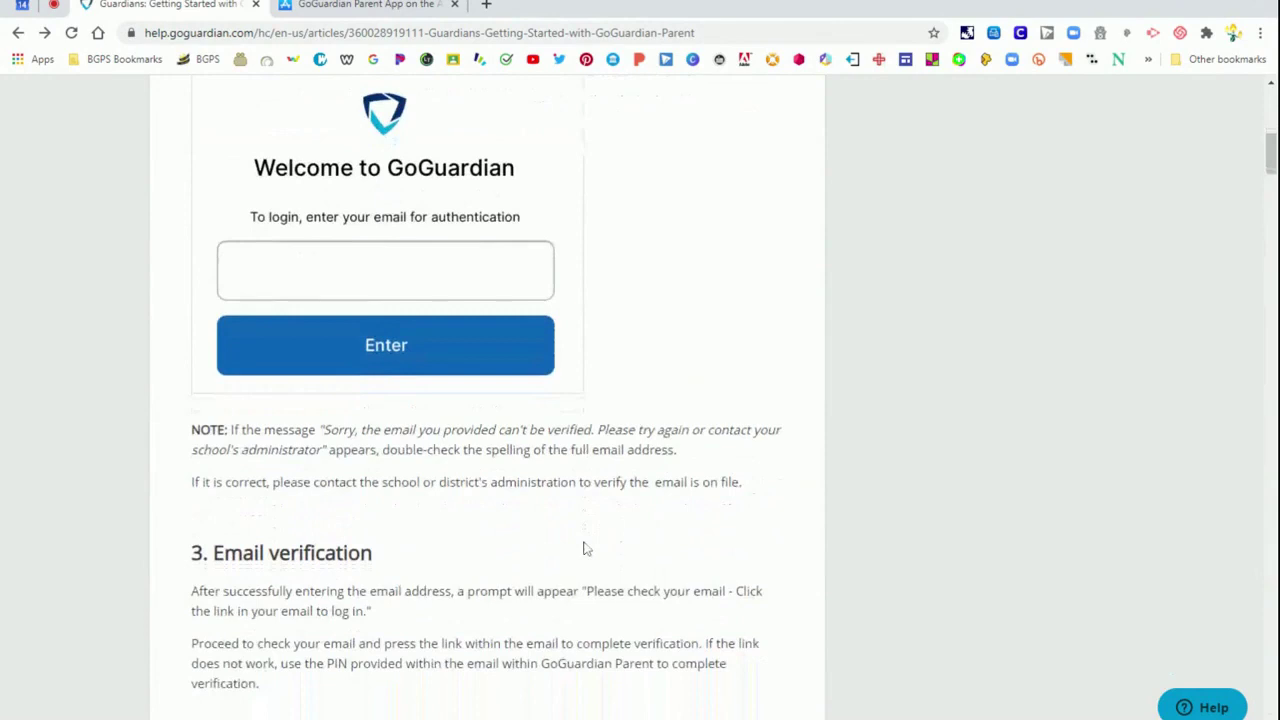
scroll(586, 548, down, 2)
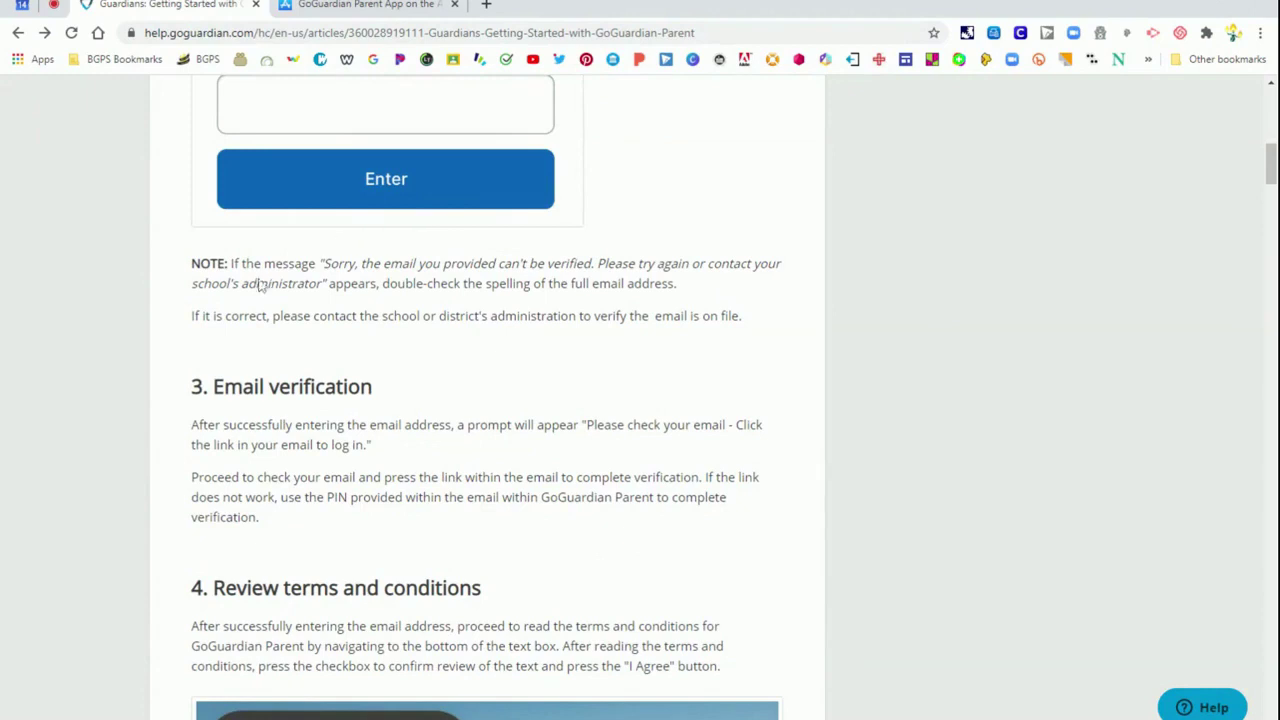
scroll(443, 406, down, 1)
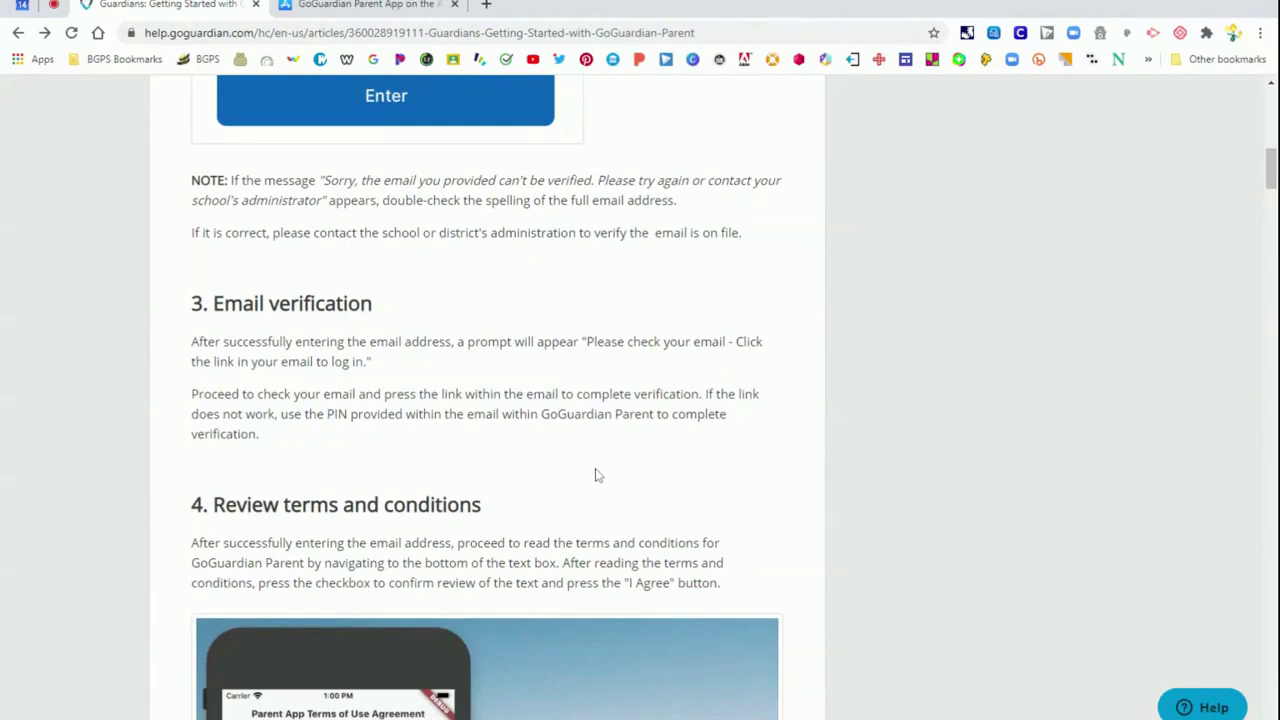
scroll(595, 475, down, 2)
scroll(600, 476, down, 4)
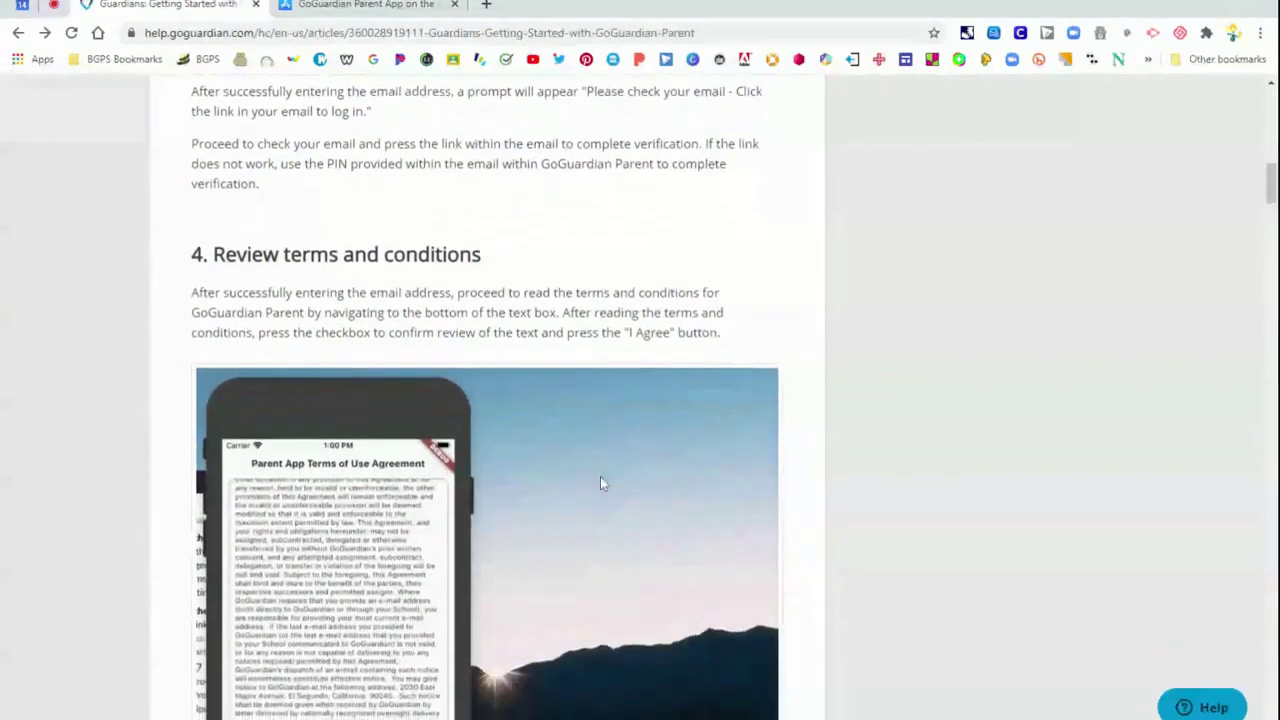
scroll(601, 484, down, 6)
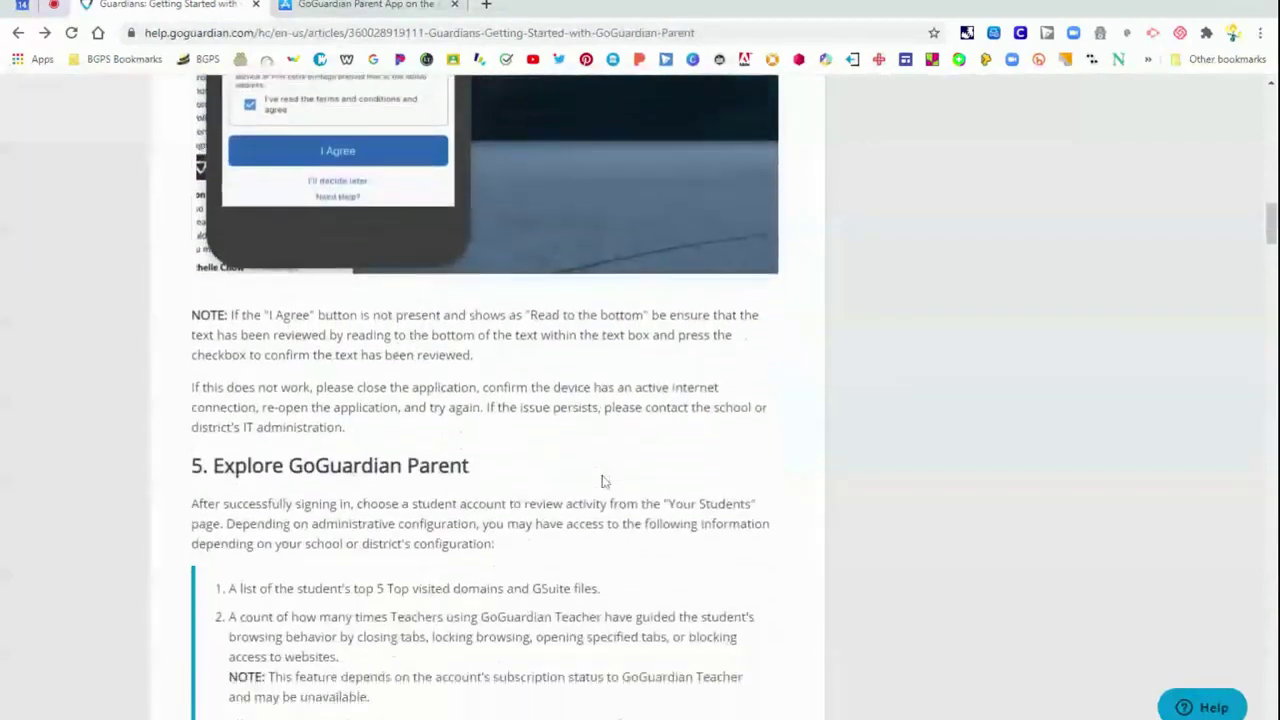
scroll(603, 483, down, 1)
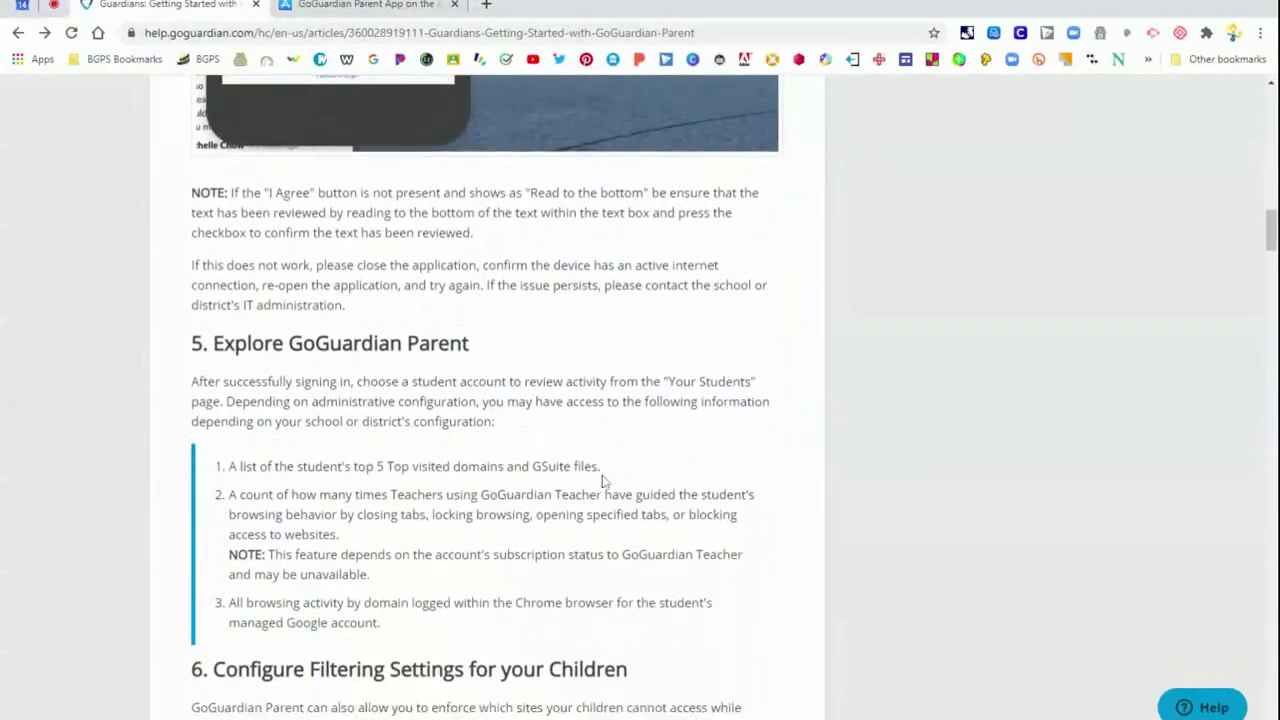
scroll(781, 509, up, 15)
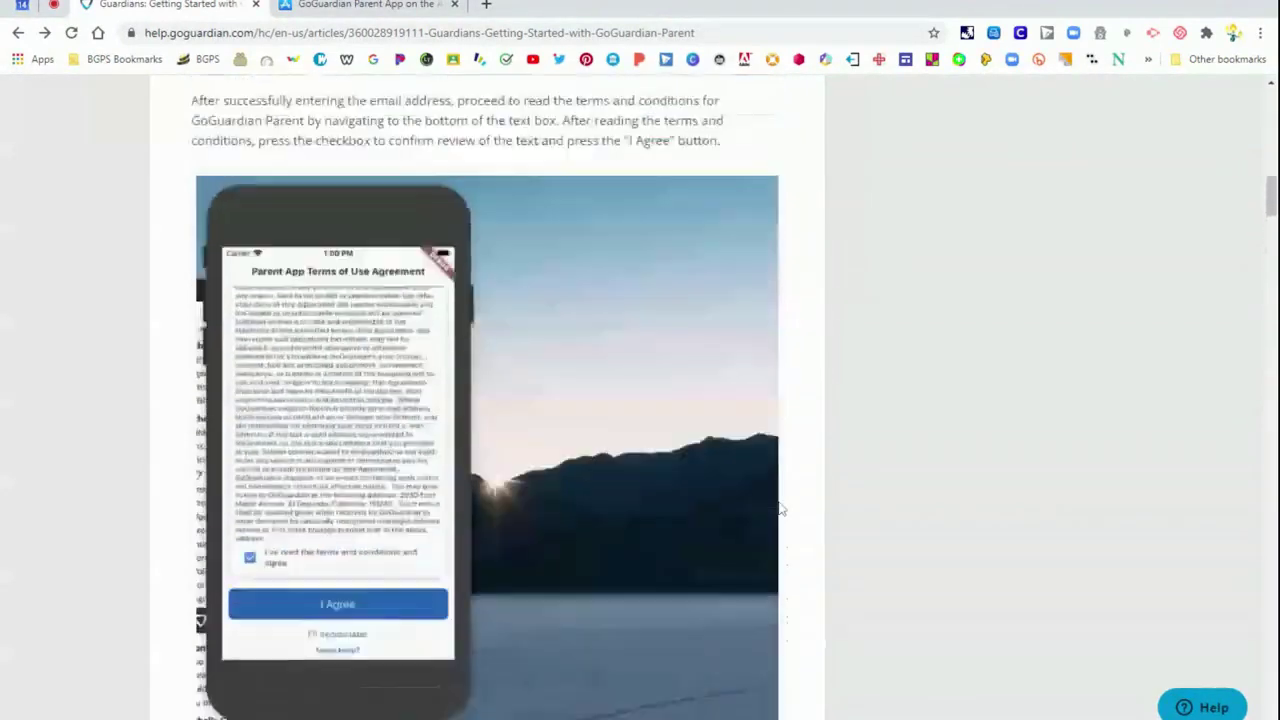
scroll(781, 509, up, 4)
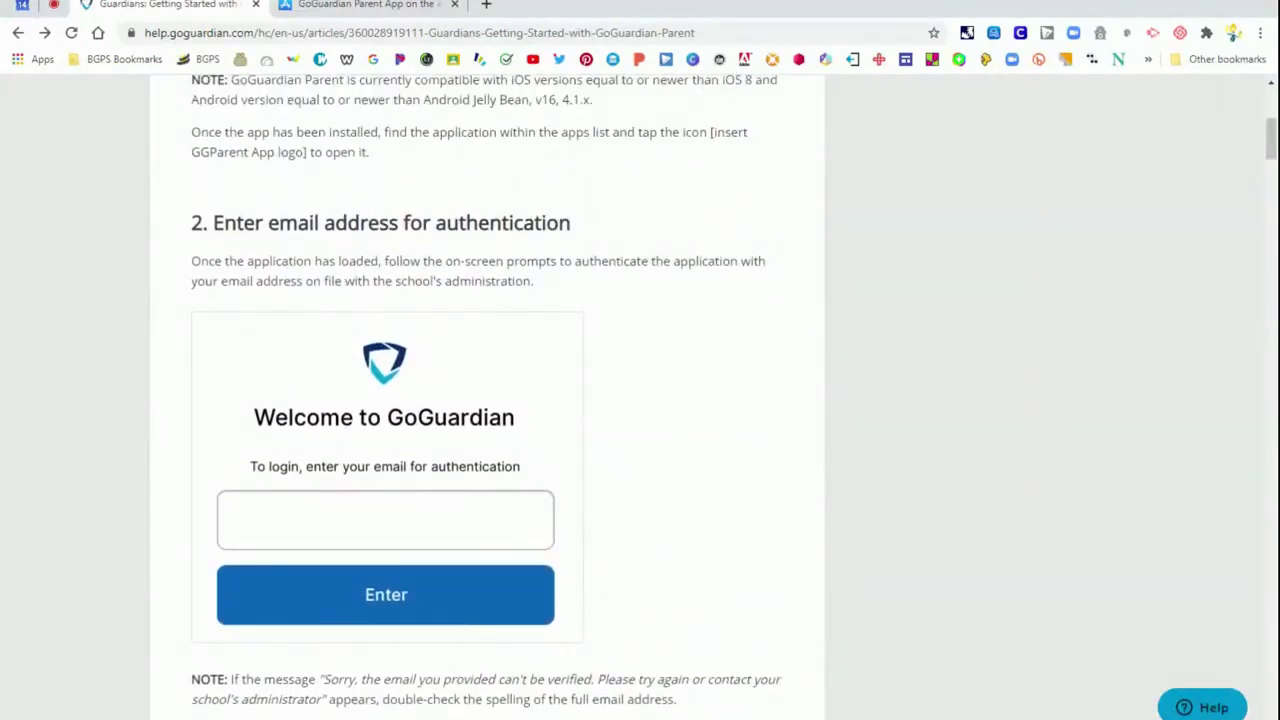
drag(394, 281, 531, 281)
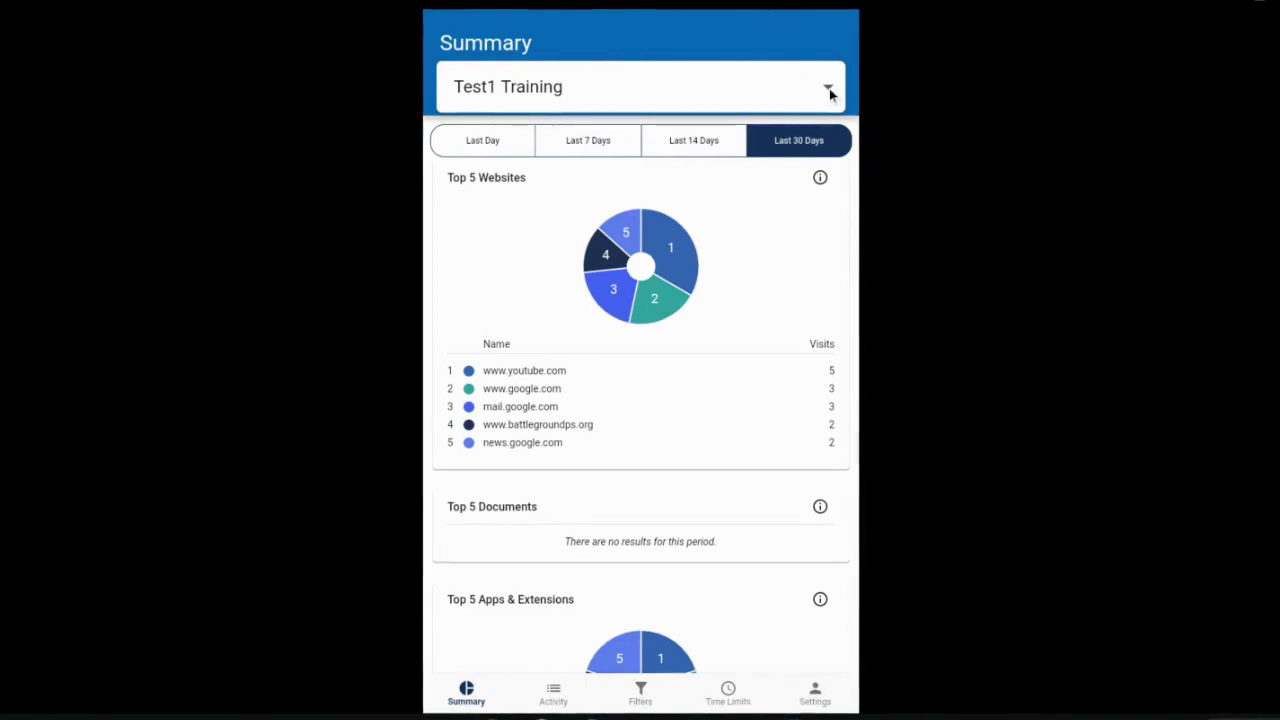
Step: Check which students are available for selection on the parent app's Summary page
click(829, 88)
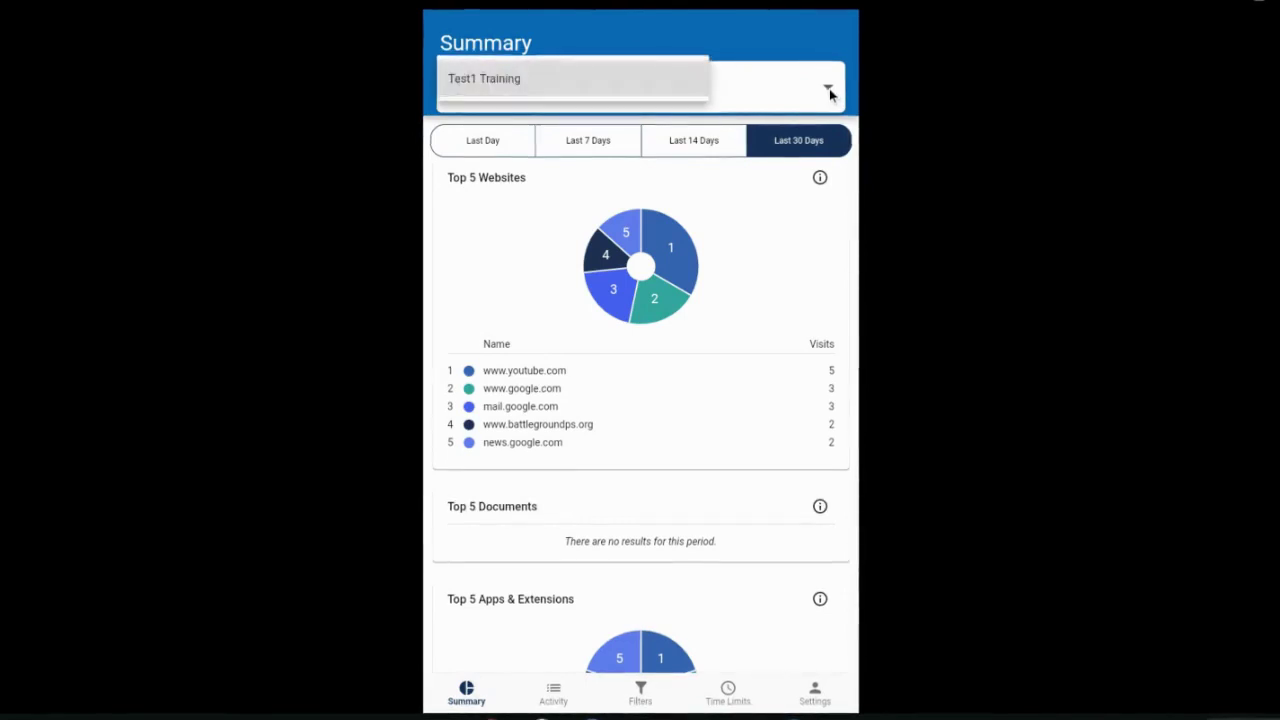
click(829, 92)
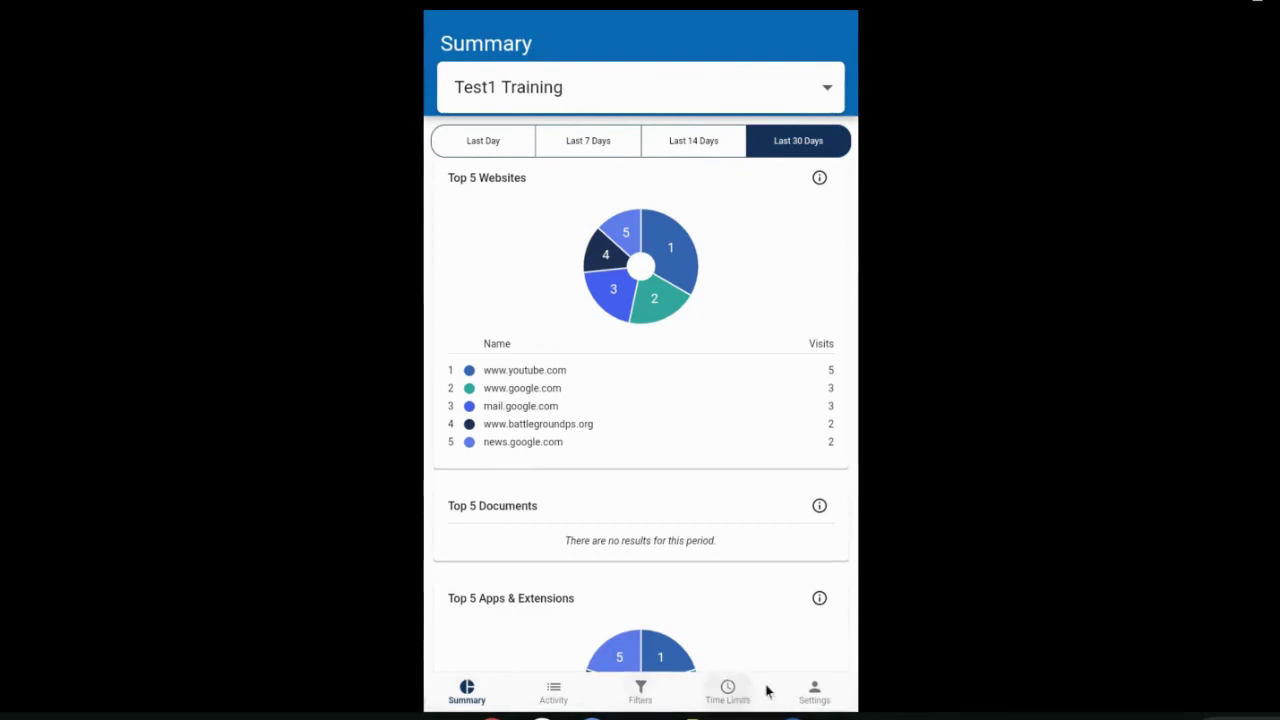
Step: Open the Learn more about the Parent App help page from the app's settings and read the "What is GoGuardian Parent?" article
click(815, 692)
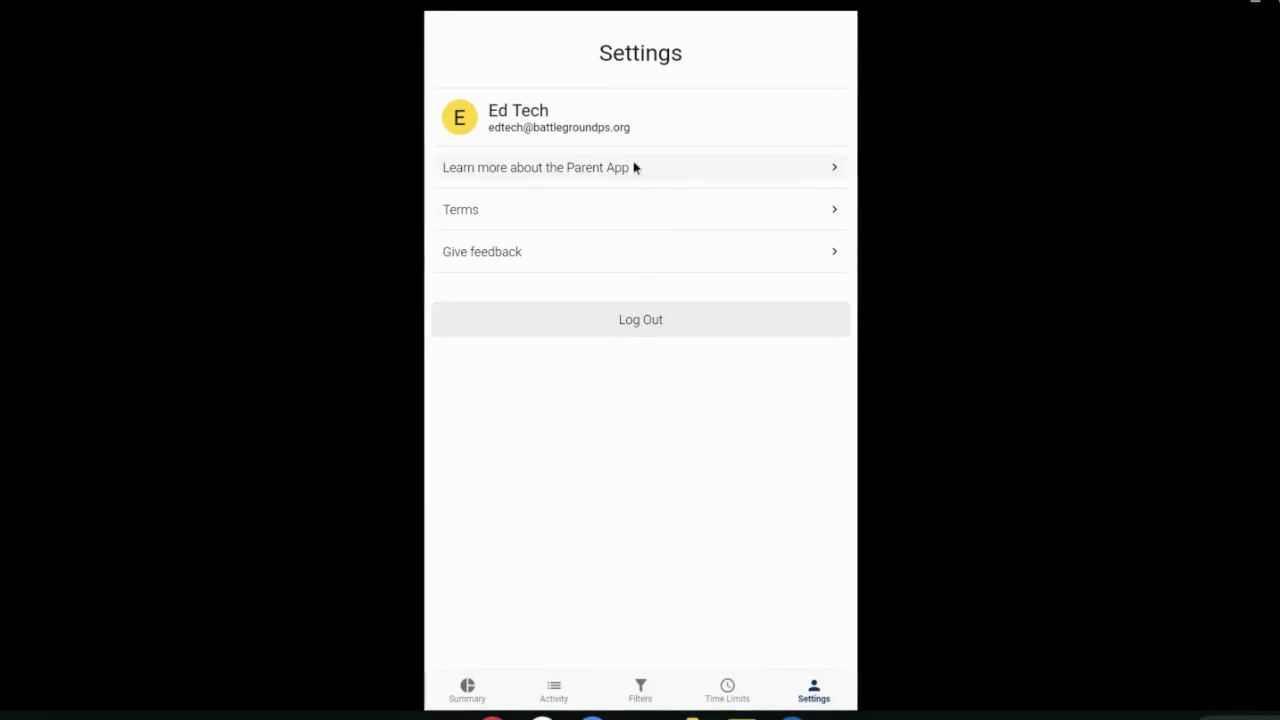
click(609, 170)
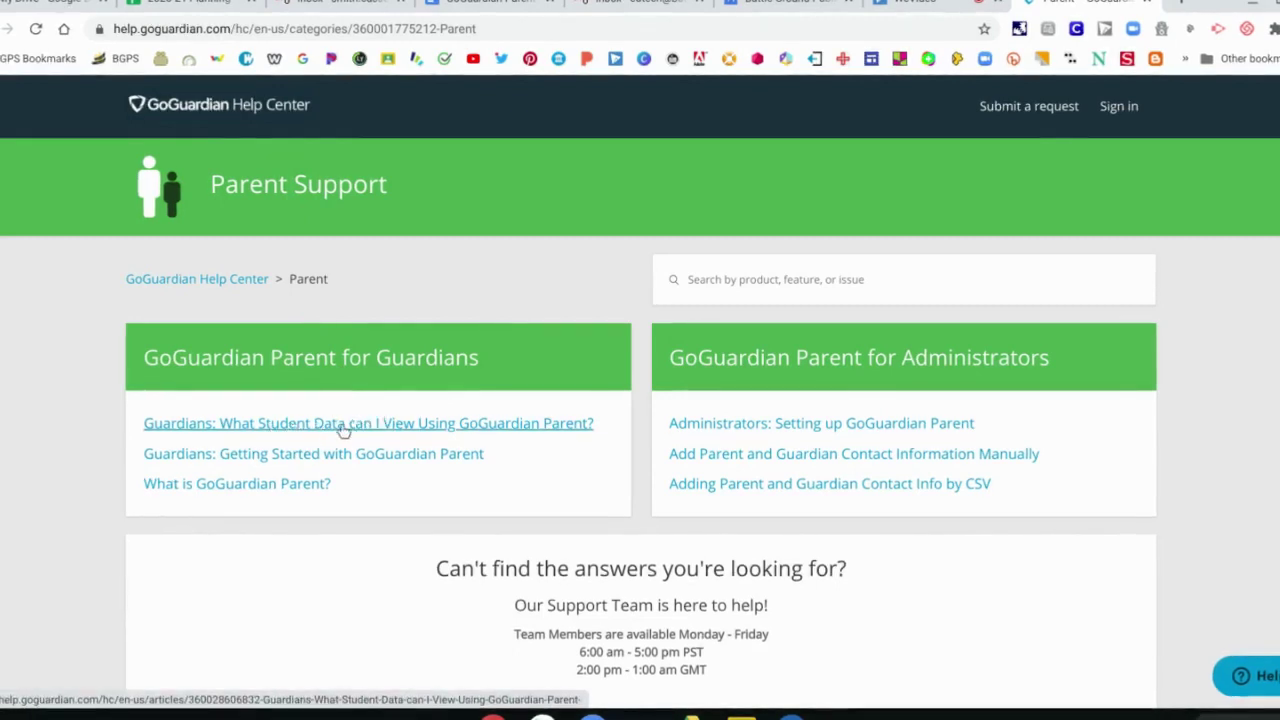
click(253, 490)
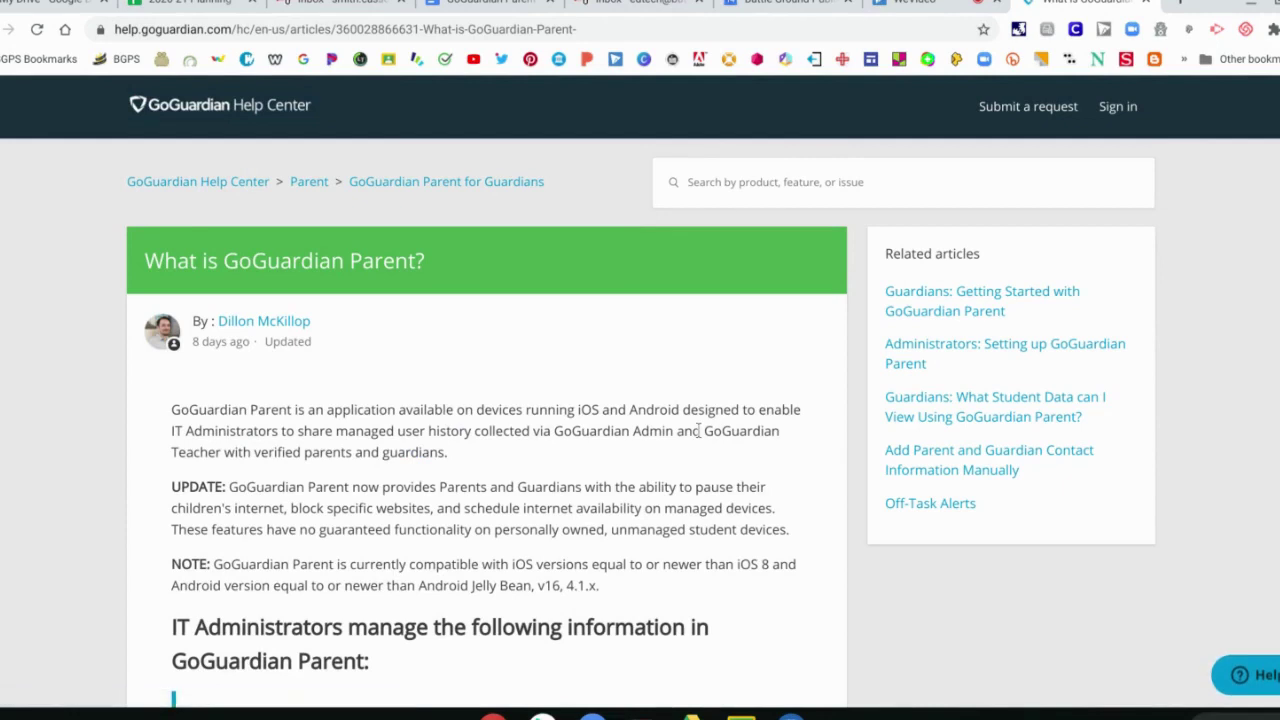
scroll(693, 440, down, 2)
scroll(698, 430, down, 3)
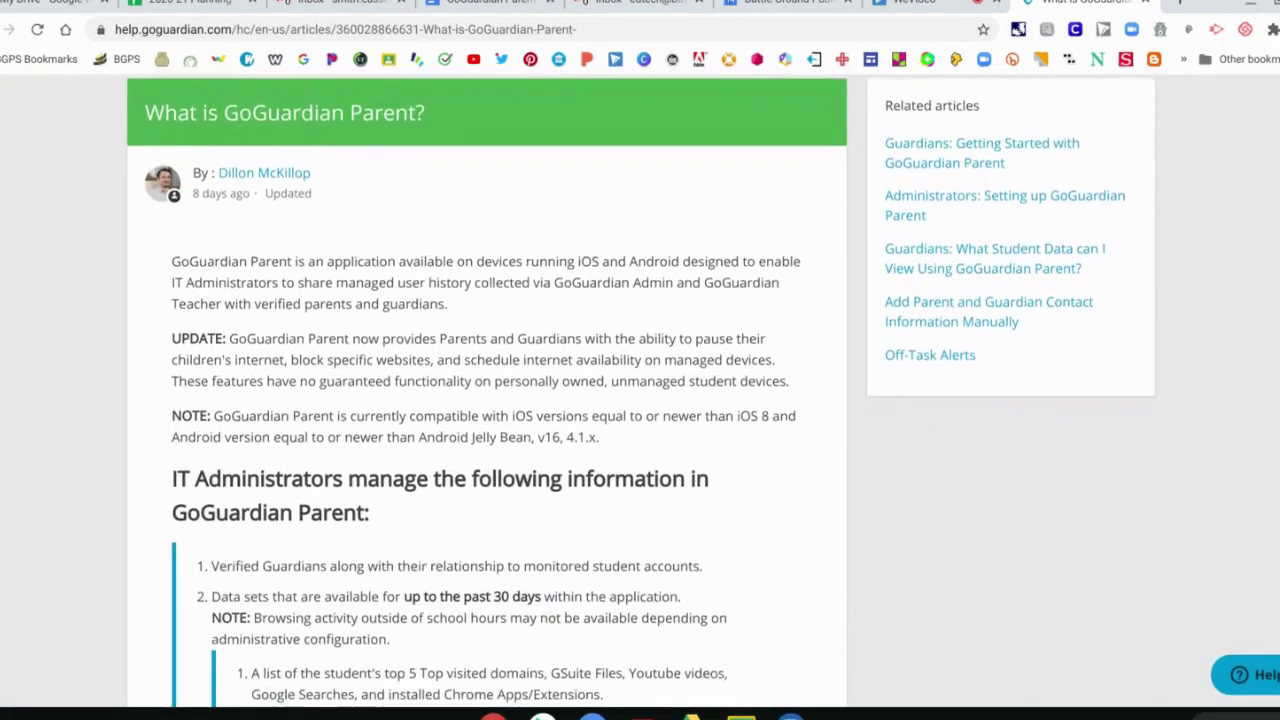
scroll(655, 394, down, 3)
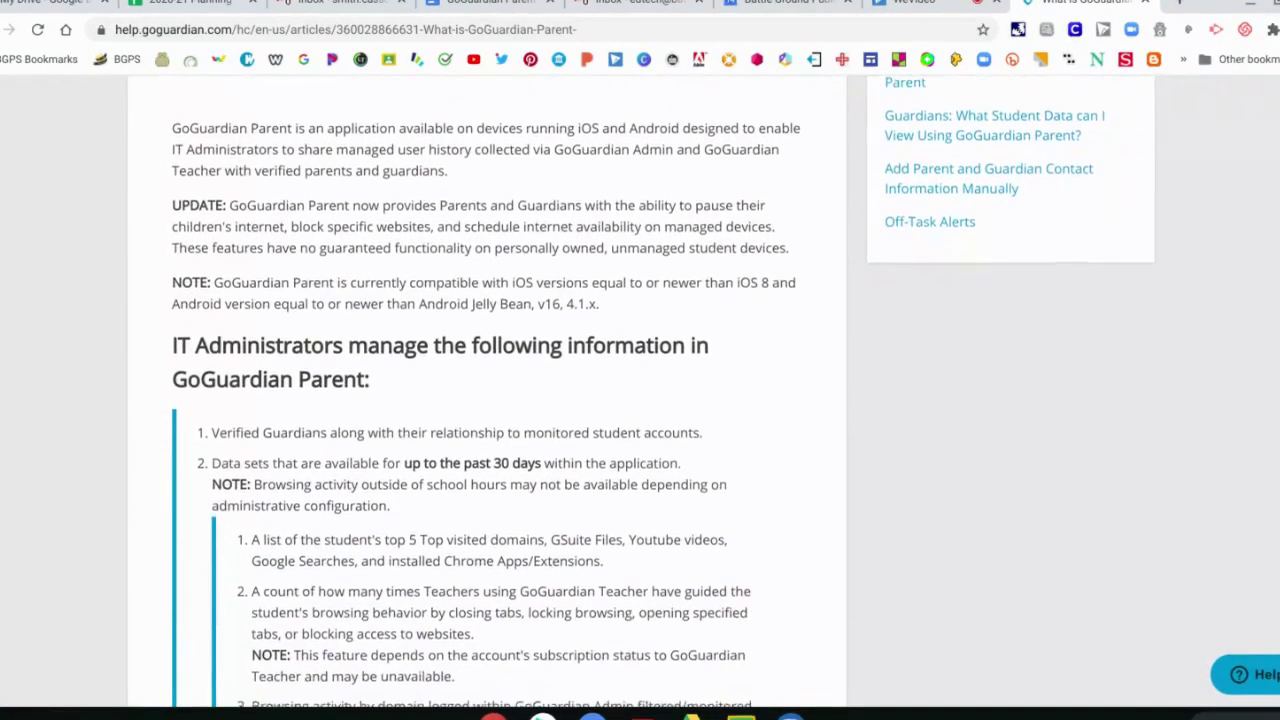
scroll(486, 394, down, 2)
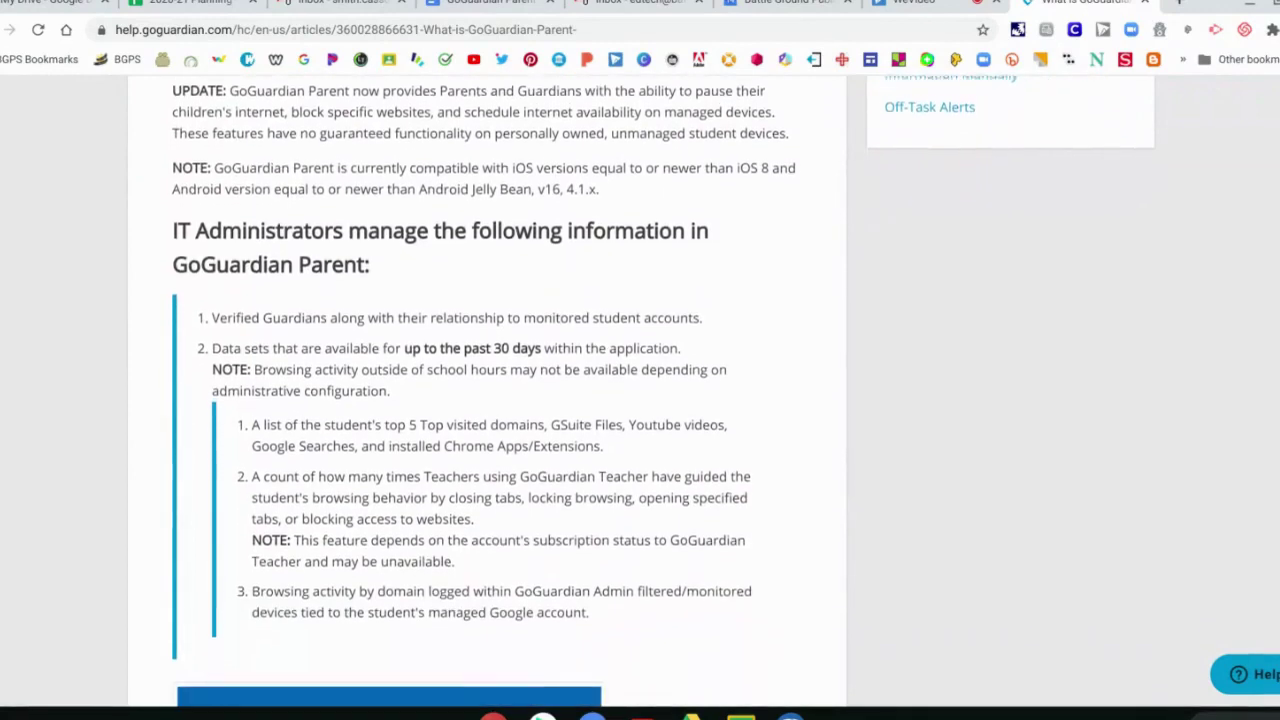
scroll(486, 394, down, 6)
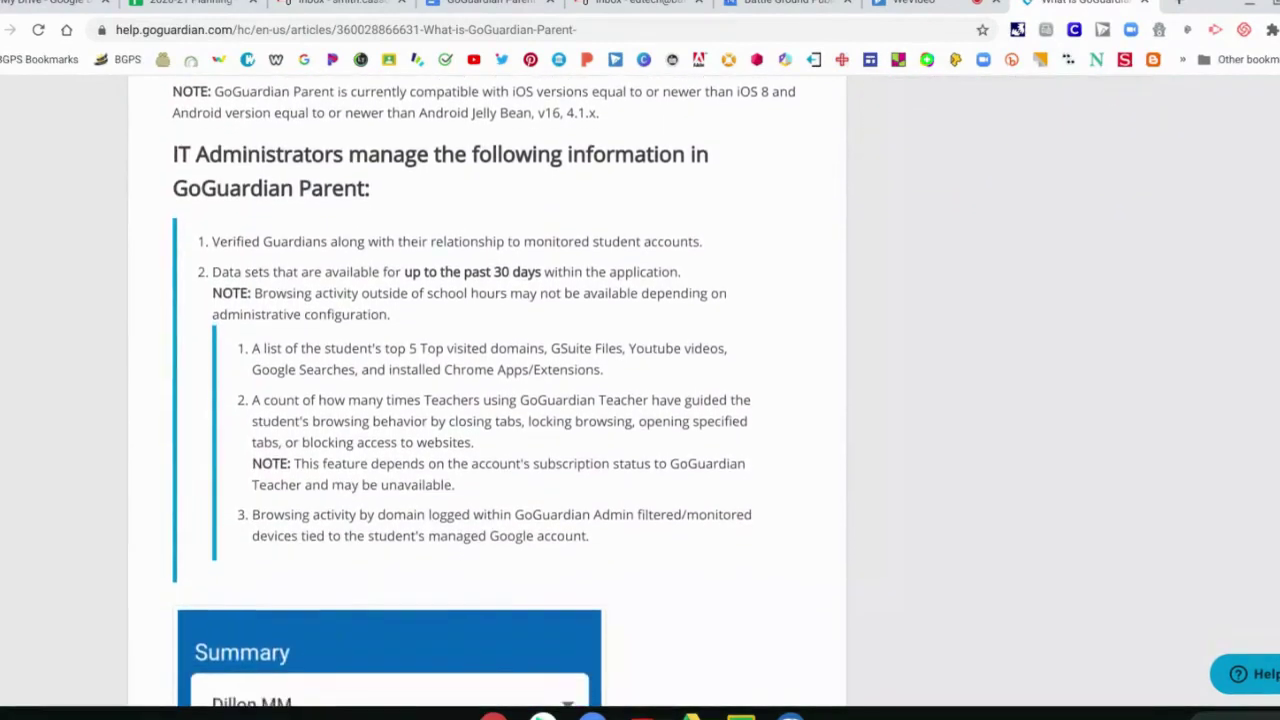
scroll(486, 394, down, 15)
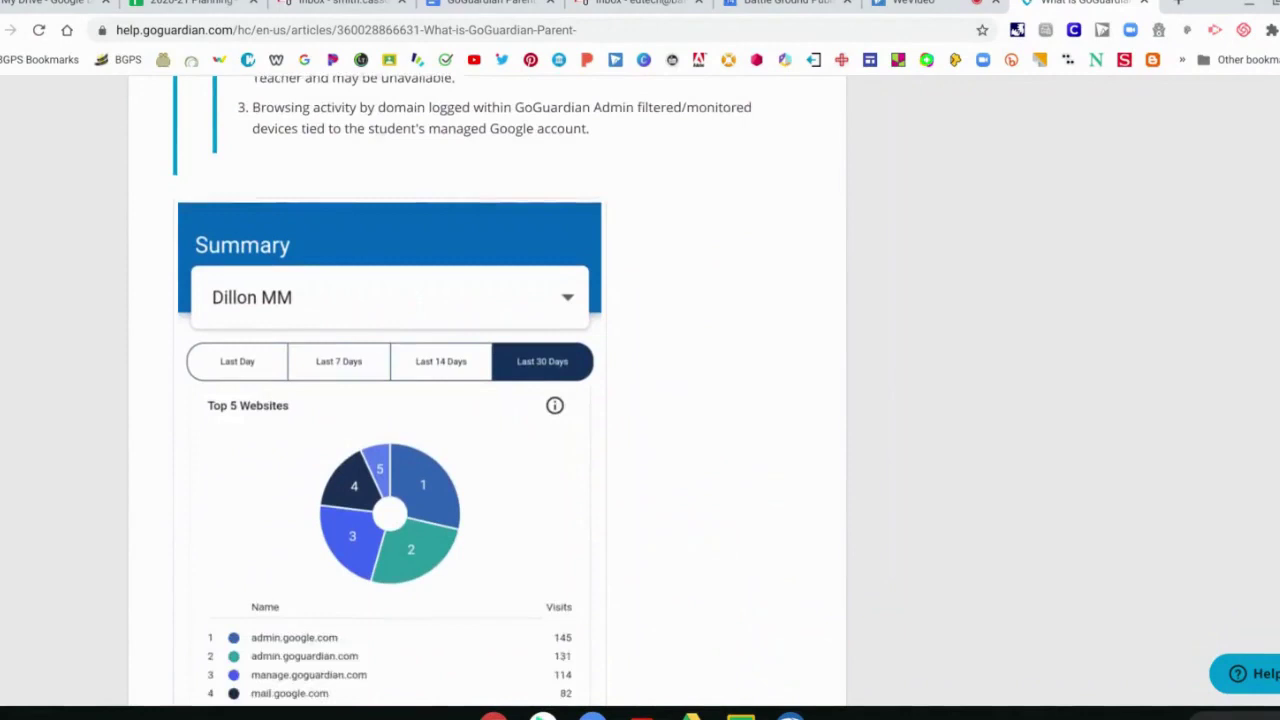
scroll(486, 394, up, 15)
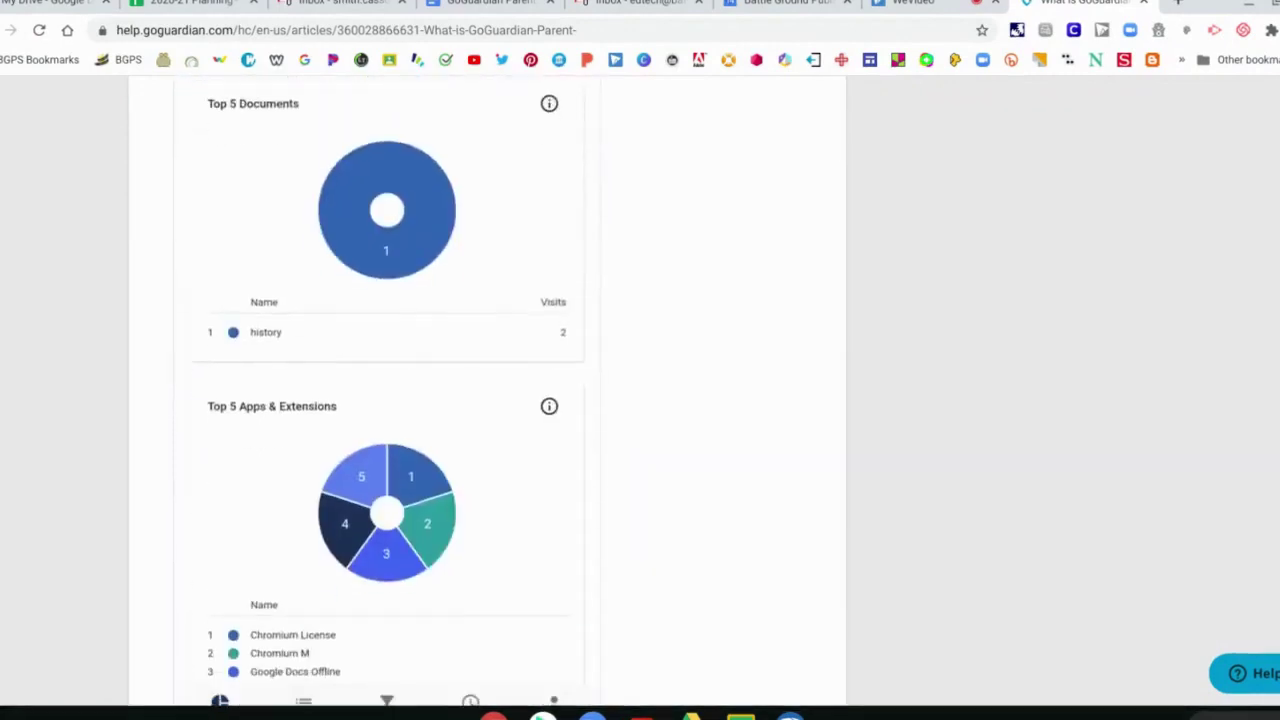
scroll(229, 164, up, 10)
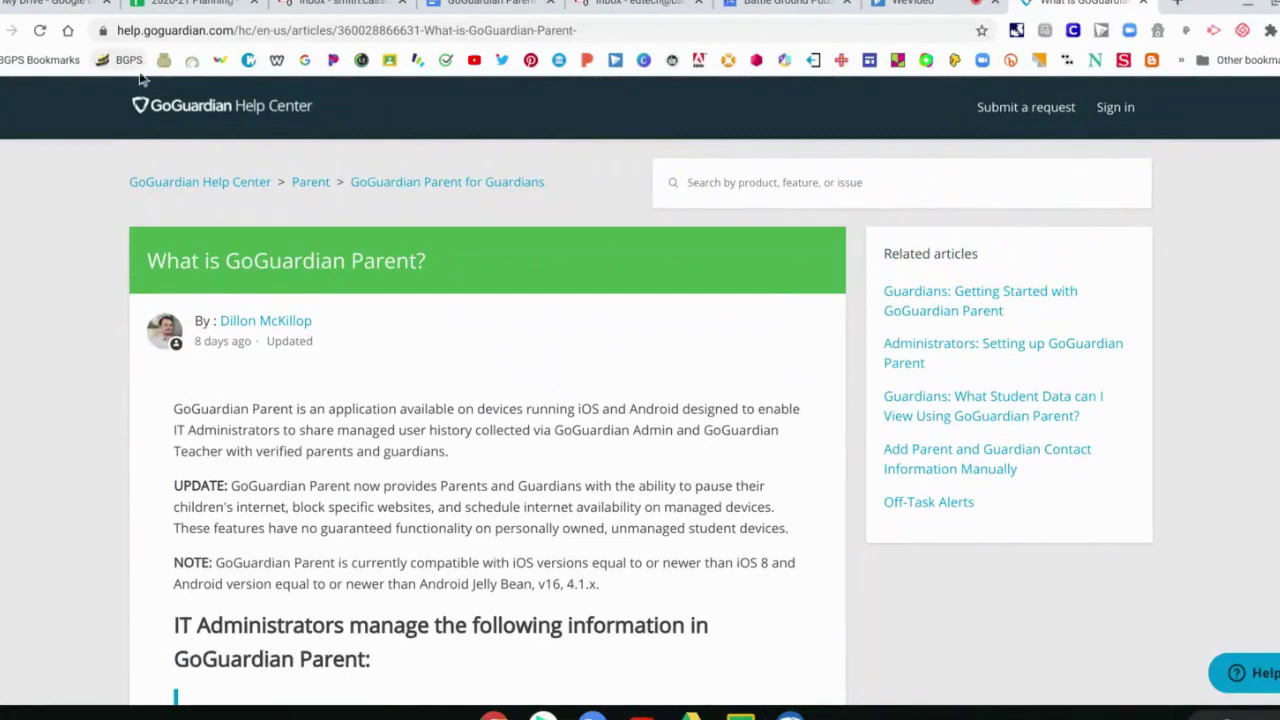
Step: Return to the Parent support category and skim the "Guardians: Getting Started with GoGuardian Parent" article
click(312, 186)
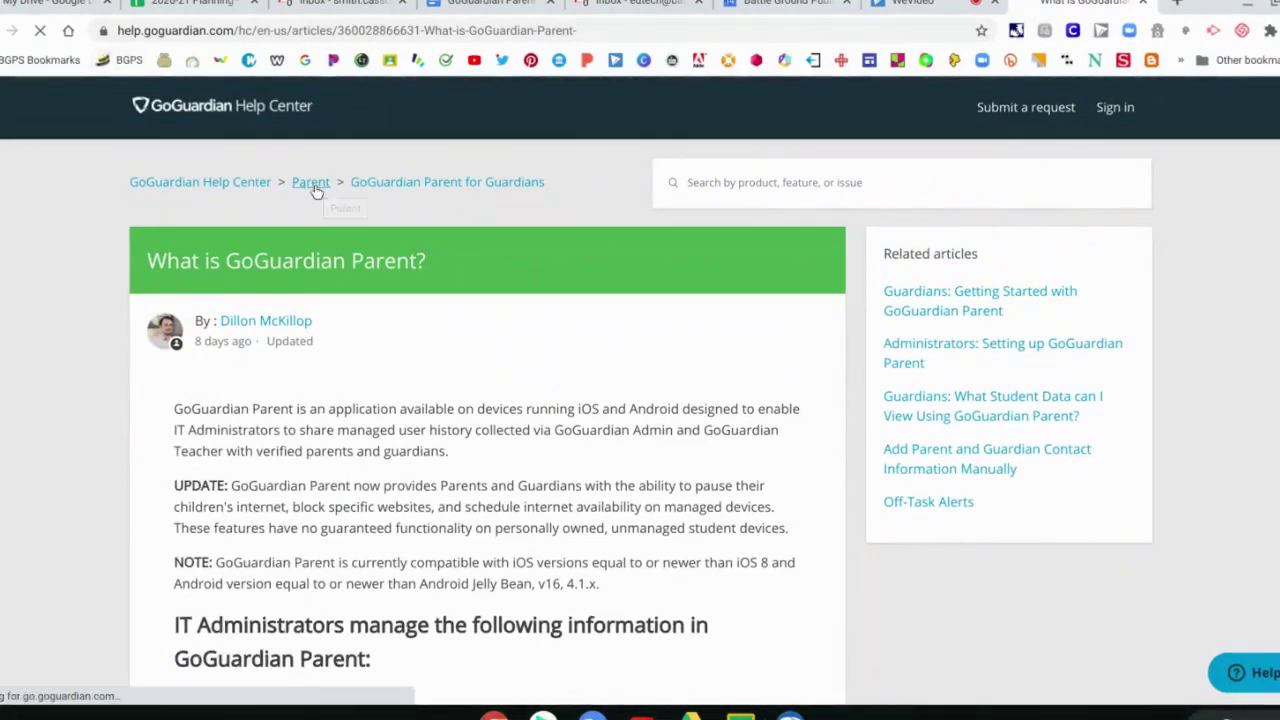
click(315, 455)
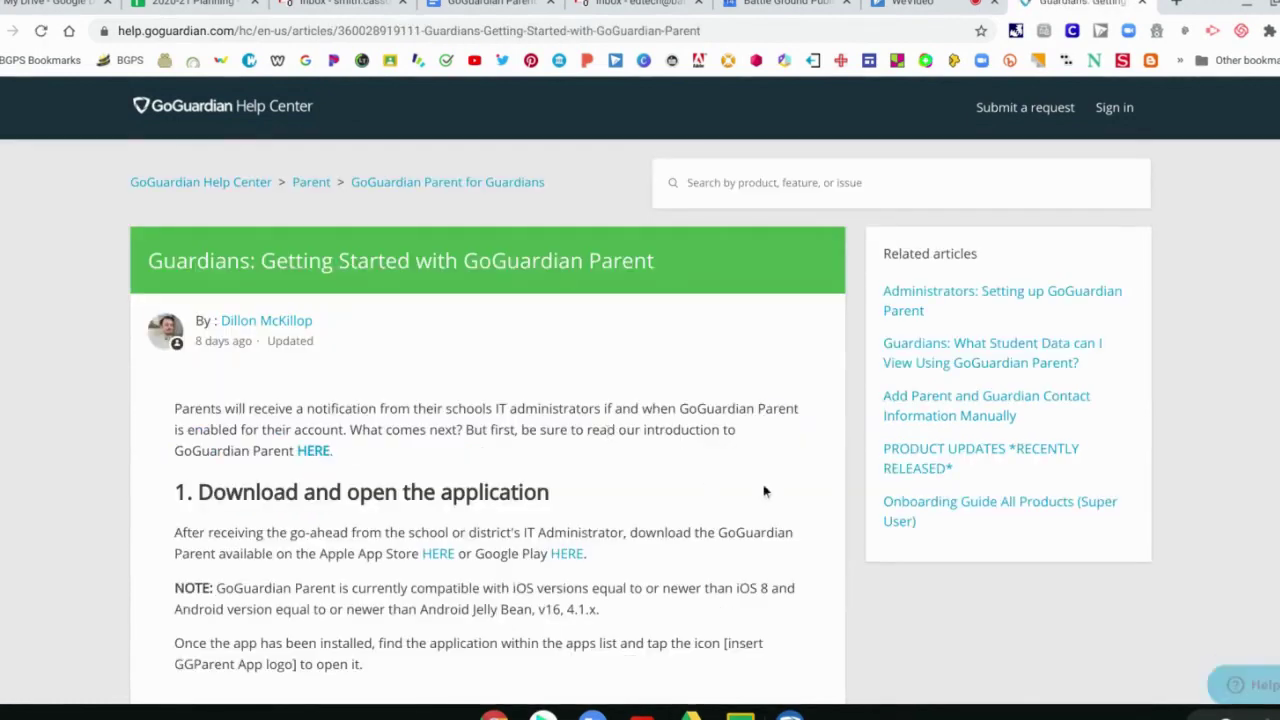
scroll(764, 491, down, 15)
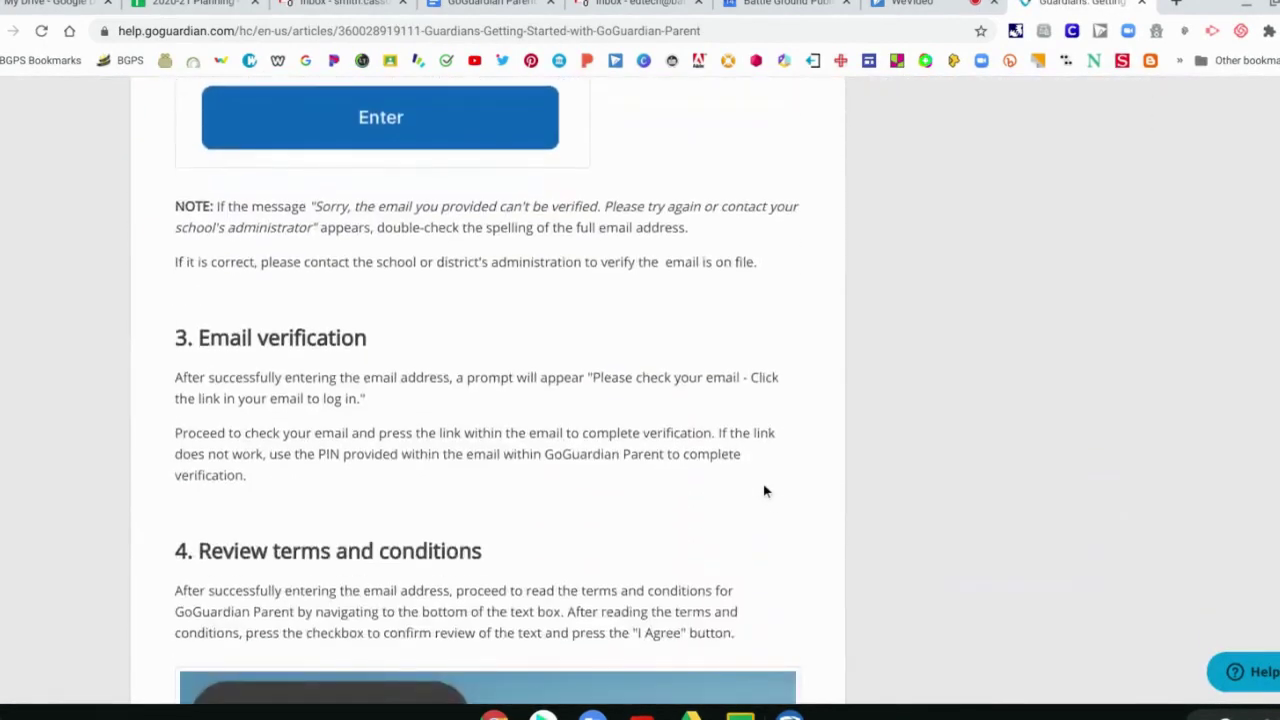
scroll(764, 491, down, 7)
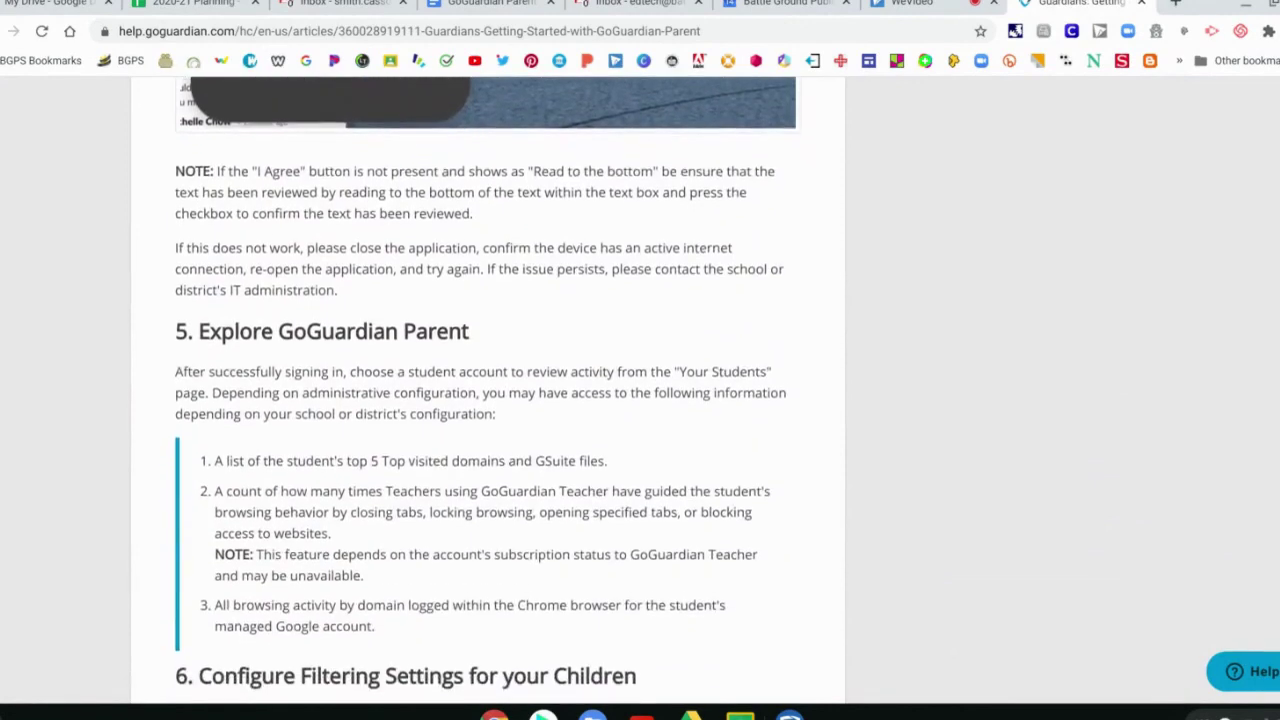
scroll(764, 491, up, 20)
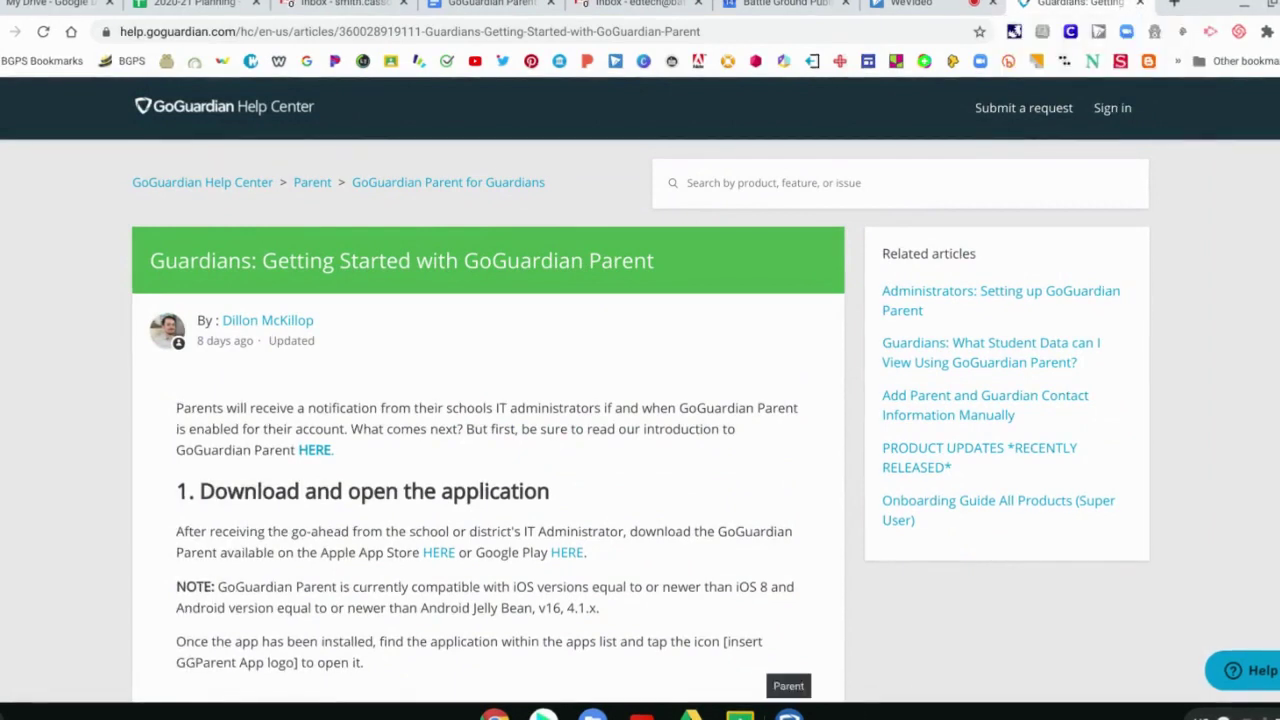
Step: Switch back to the GoGuardian Parent app and review the student's Summary page for the last 30 days
click(788, 712)
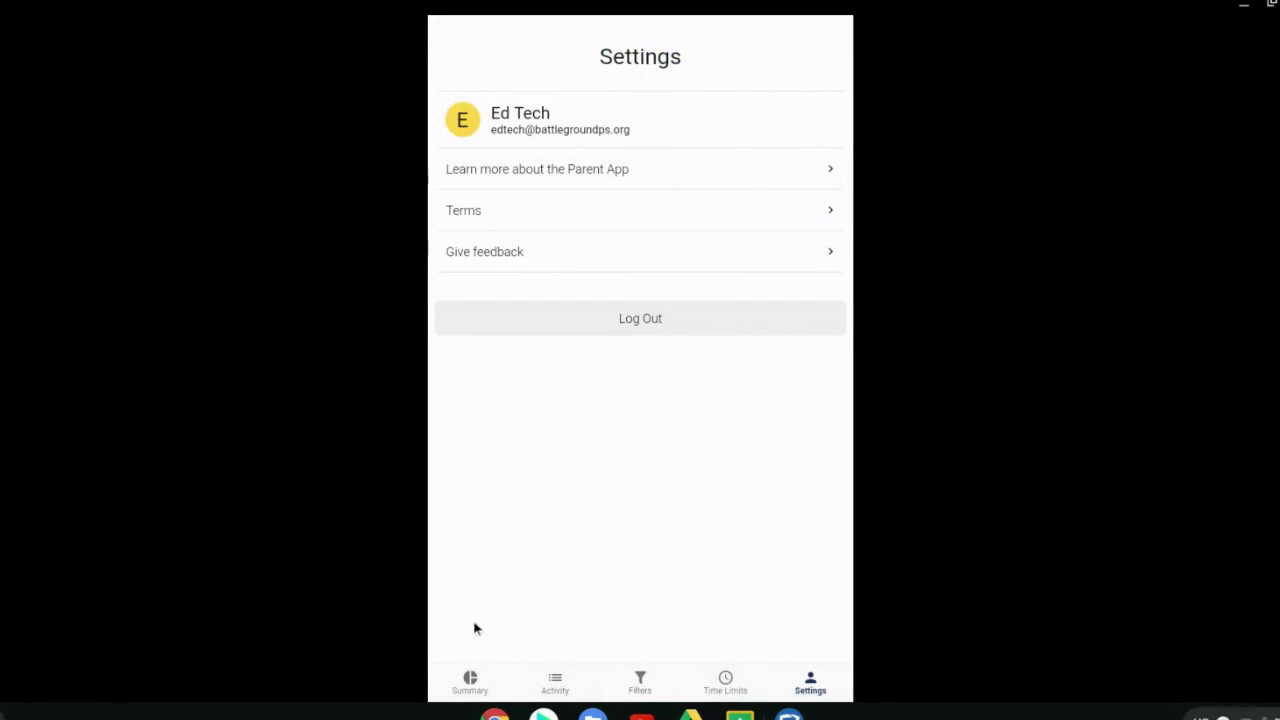
click(471, 680)
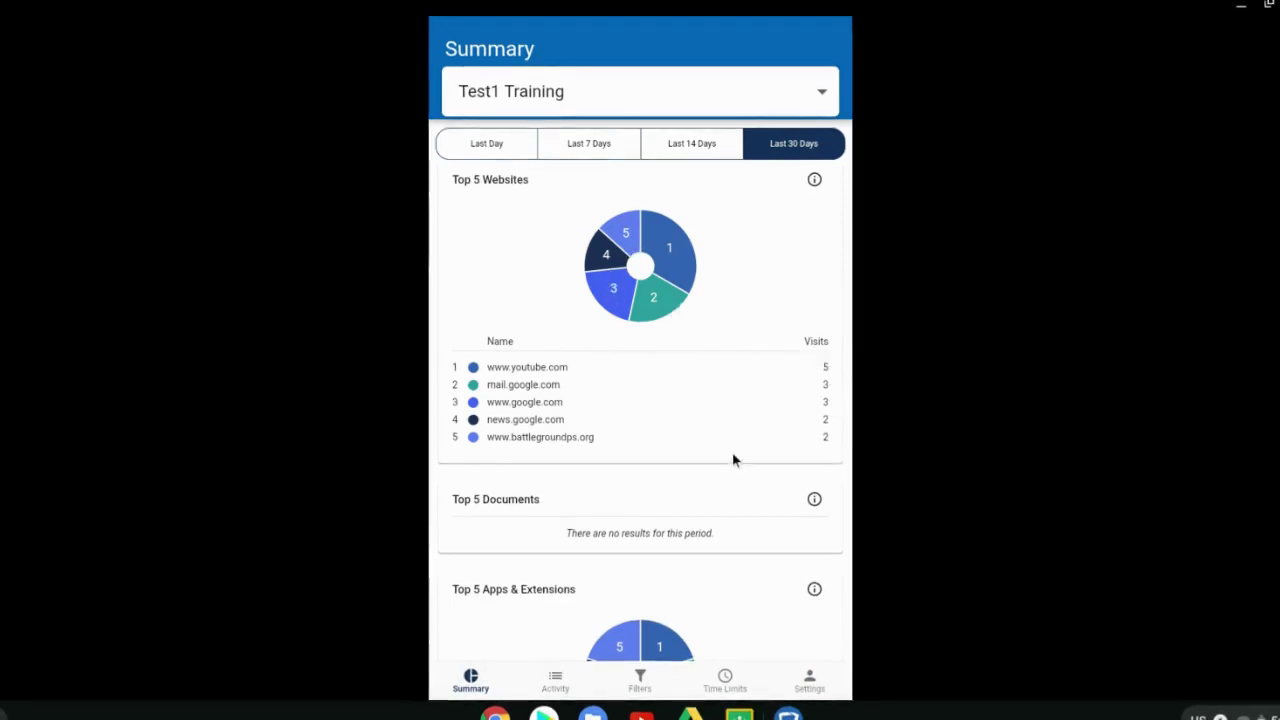
scroll(734, 460, down, 1)
scroll(734, 460, up, 1)
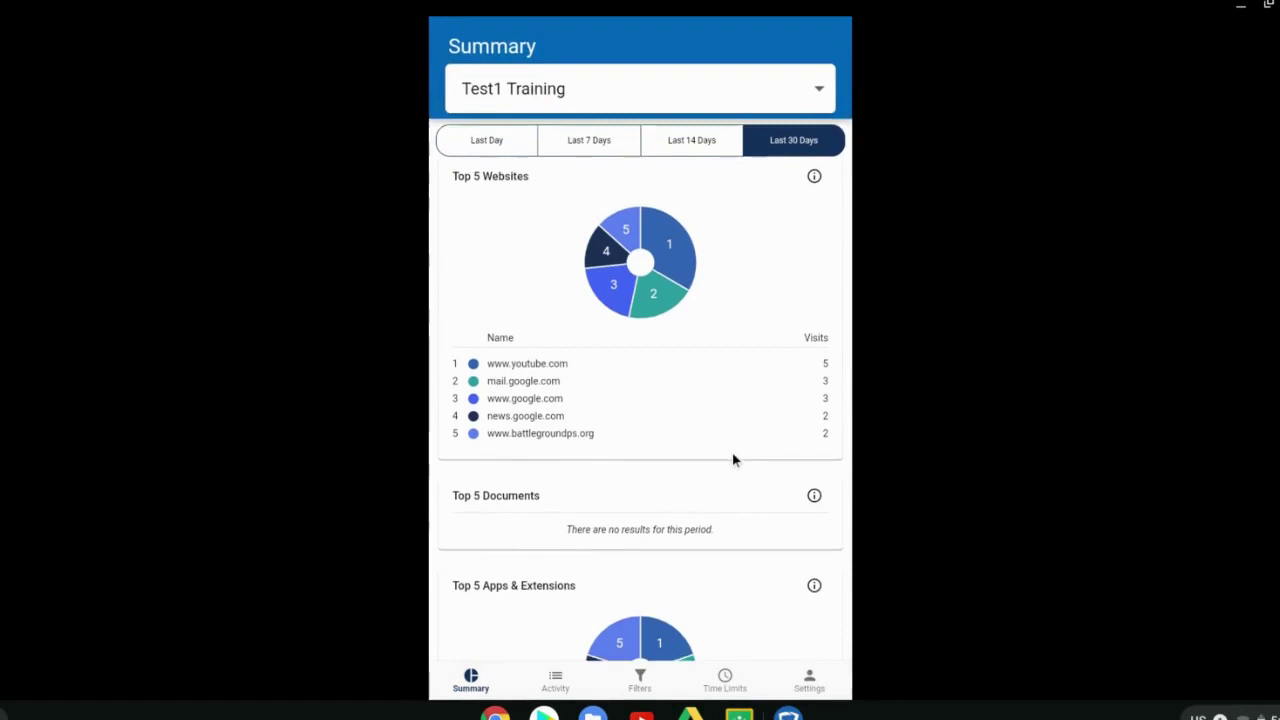
Step: Review the student's Summary page for the last 14 and last 7 days, and read the explanation of Top 5 Documents
click(706, 145)
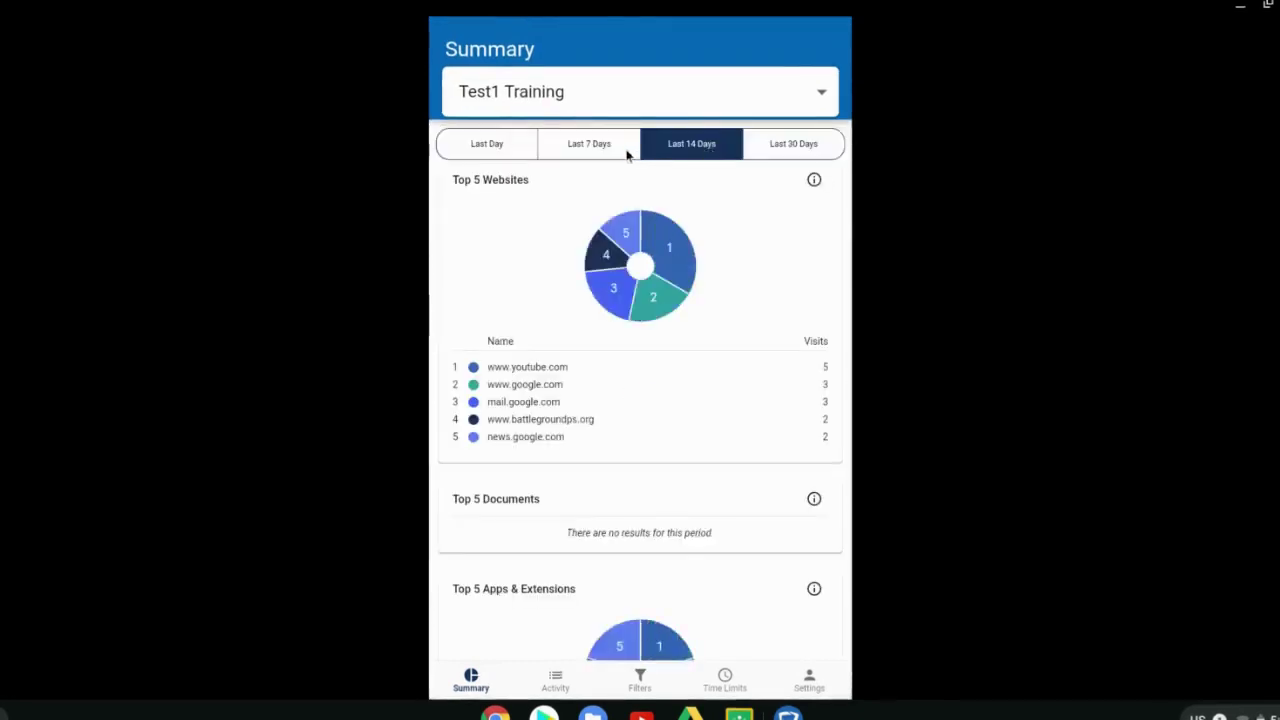
click(619, 148)
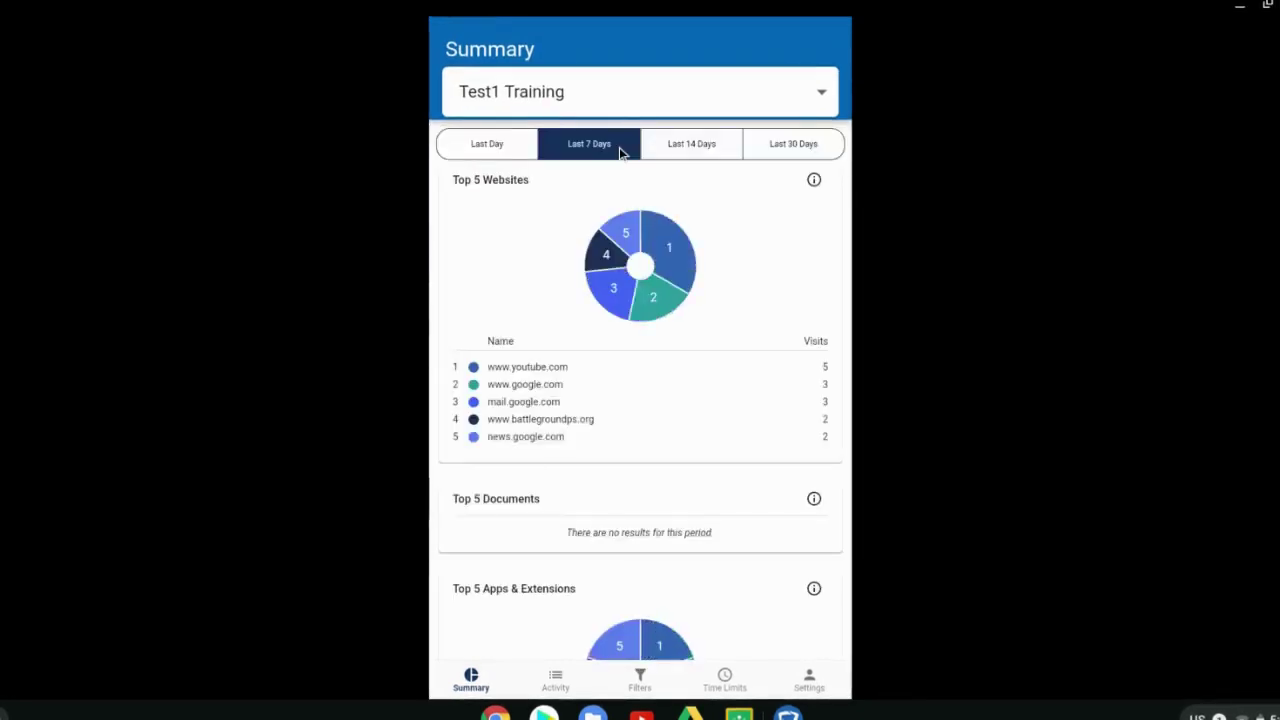
scroll(790, 302, down, 3)
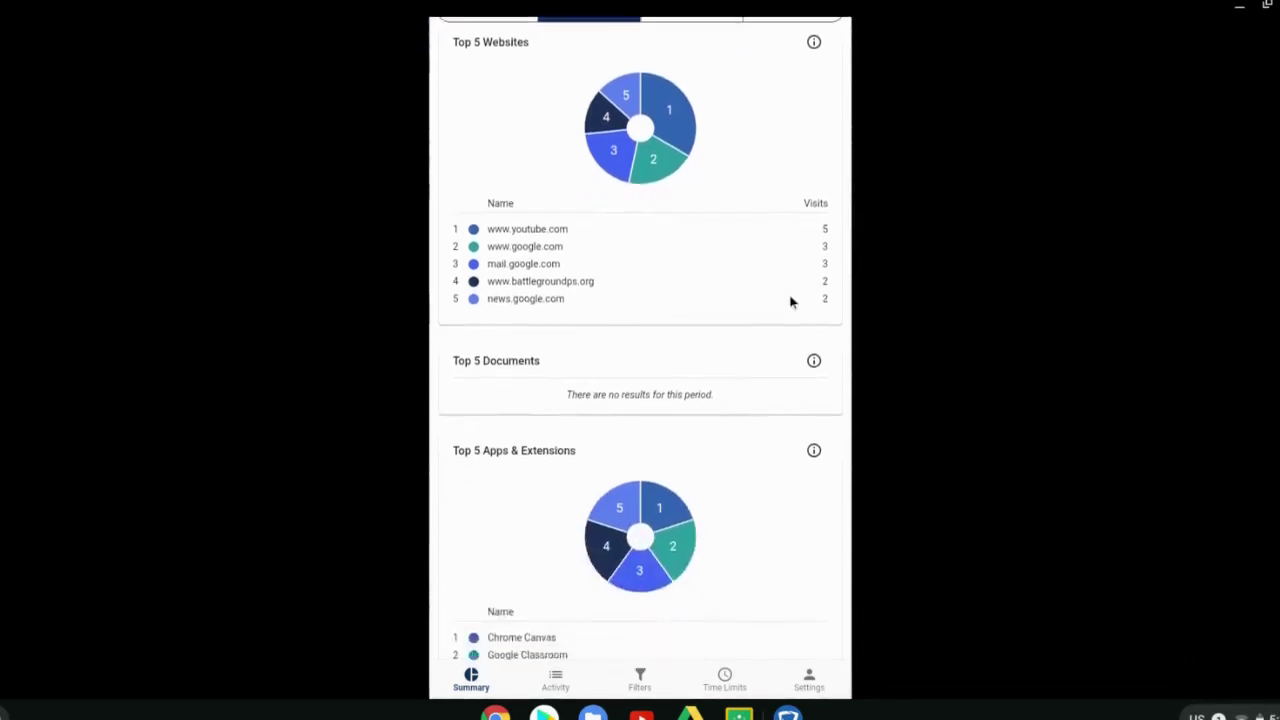
scroll(790, 302, down, 2)
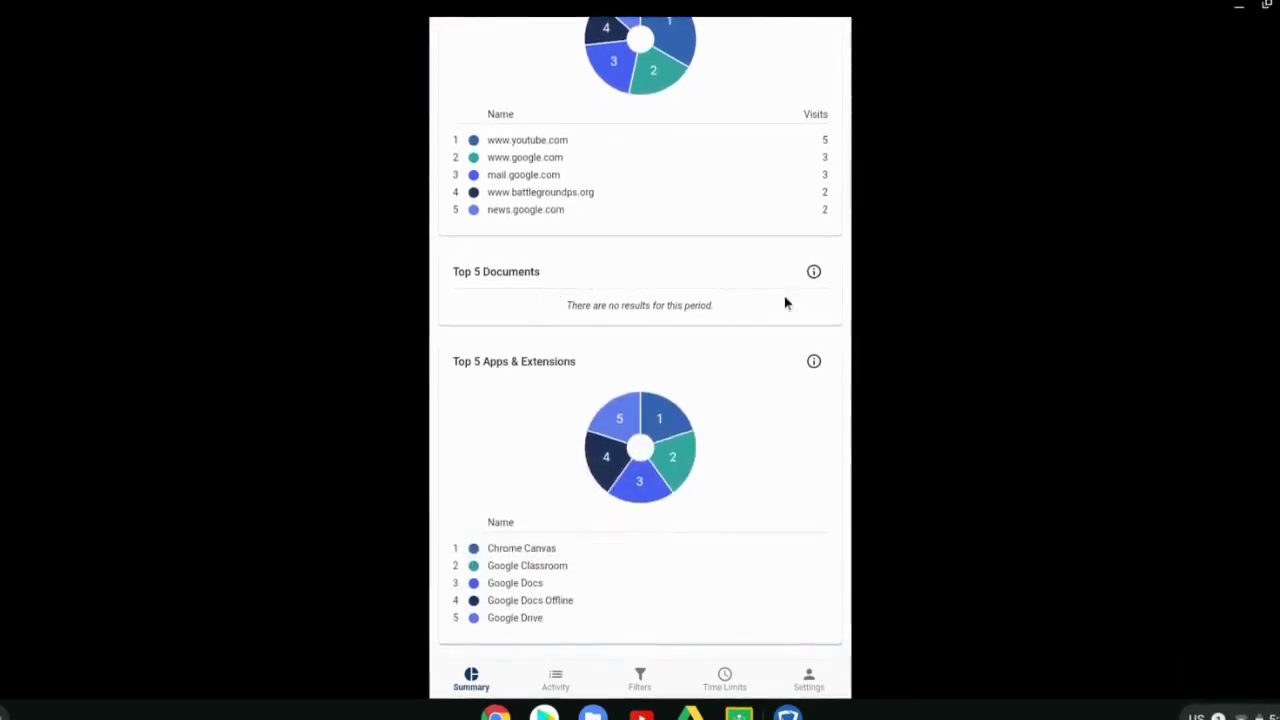
click(814, 274)
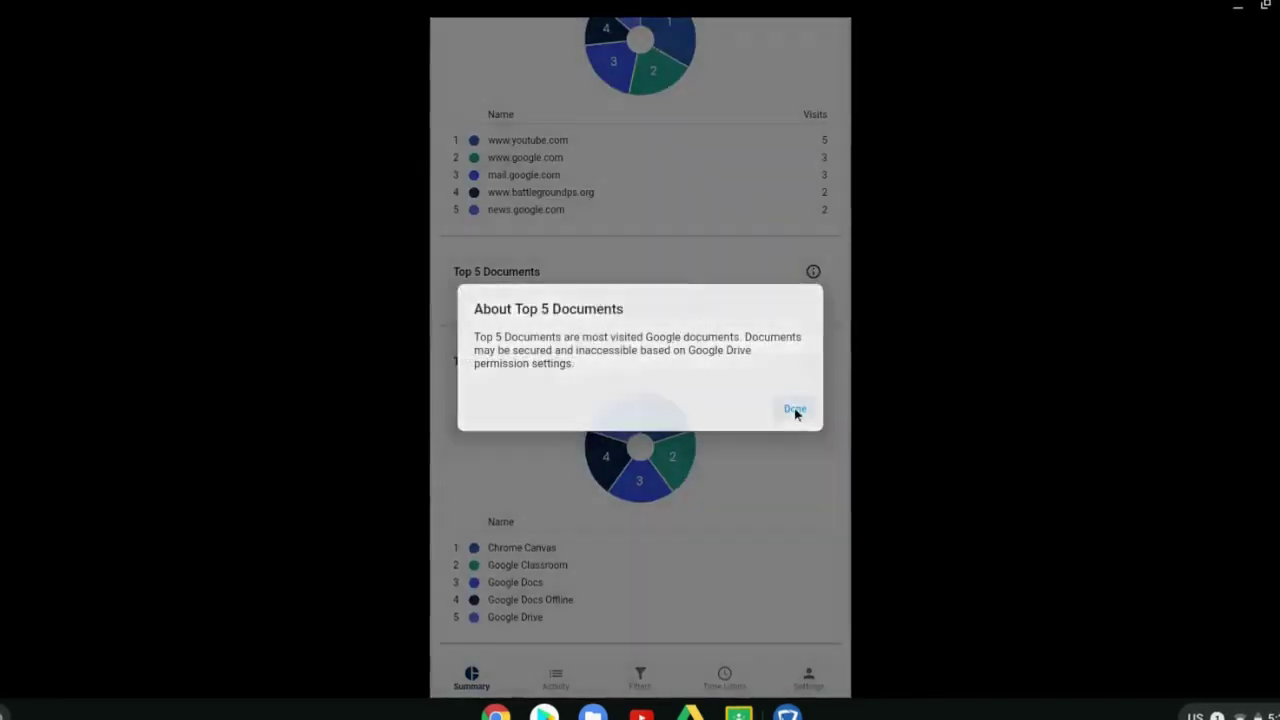
click(796, 411)
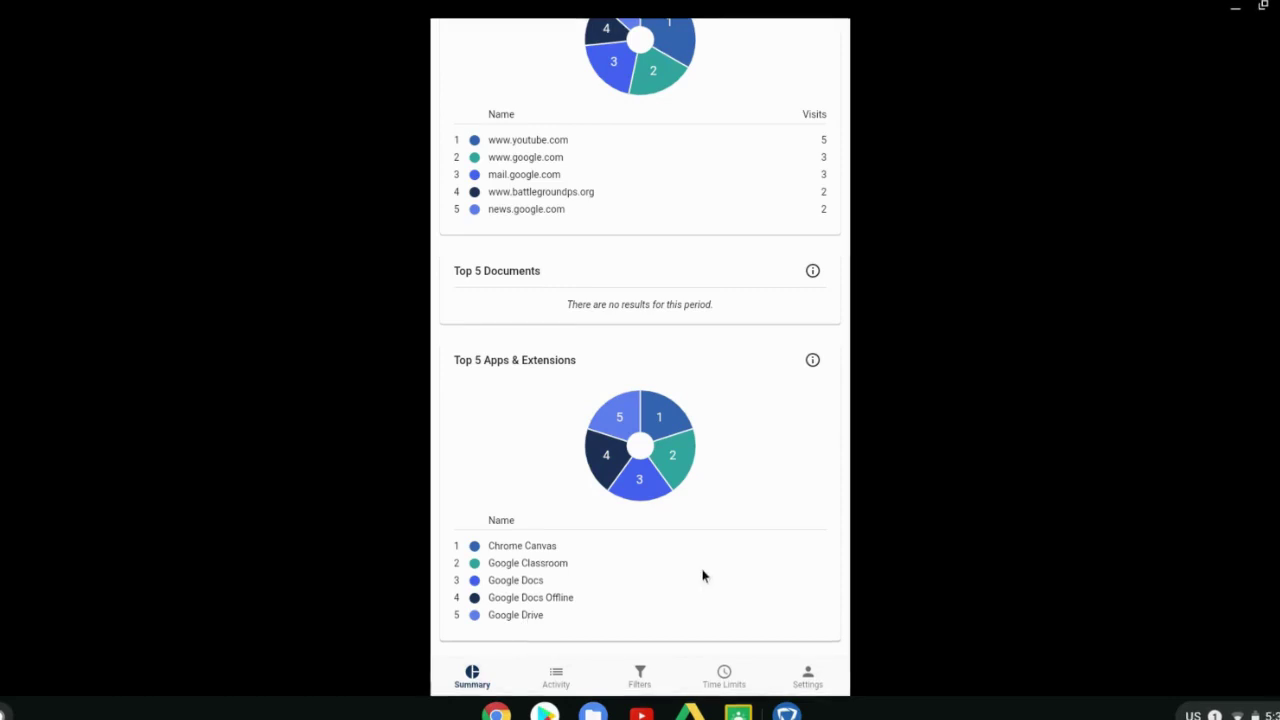
Step: Look through the student's All Browsing Activity list for the visited websites, visit times and durations
click(556, 676)
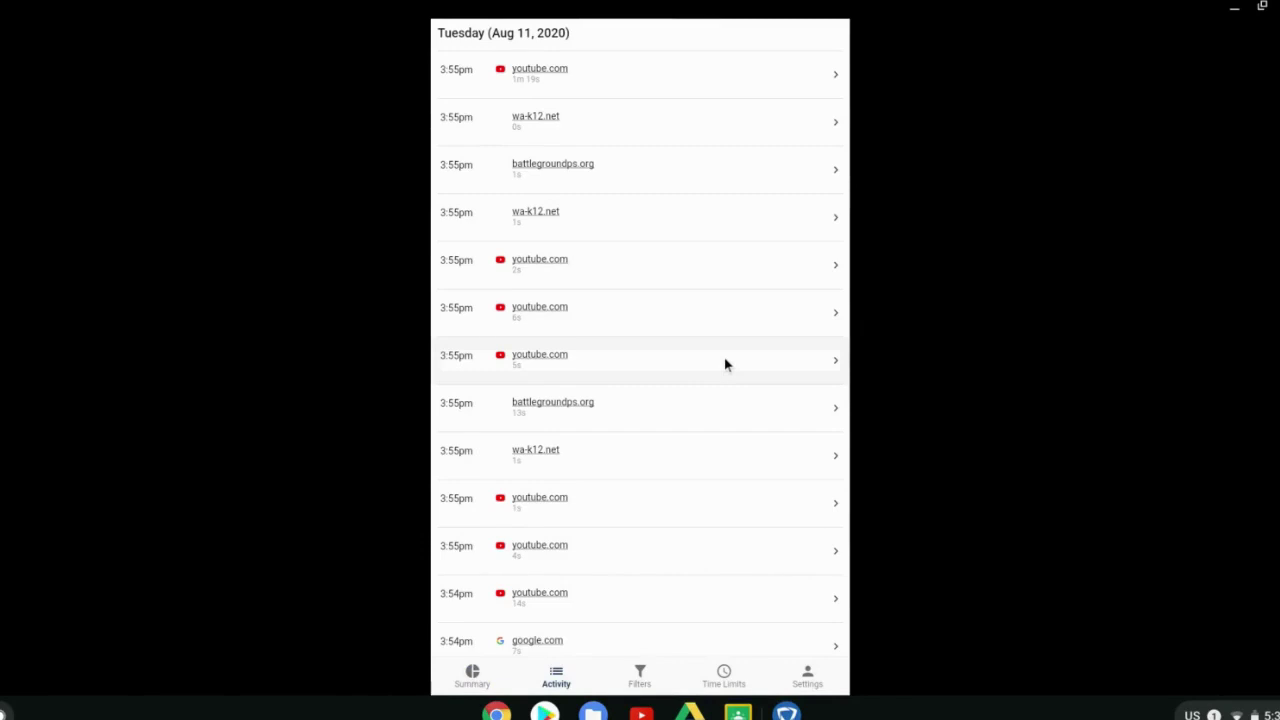
scroll(726, 365, up, 2)
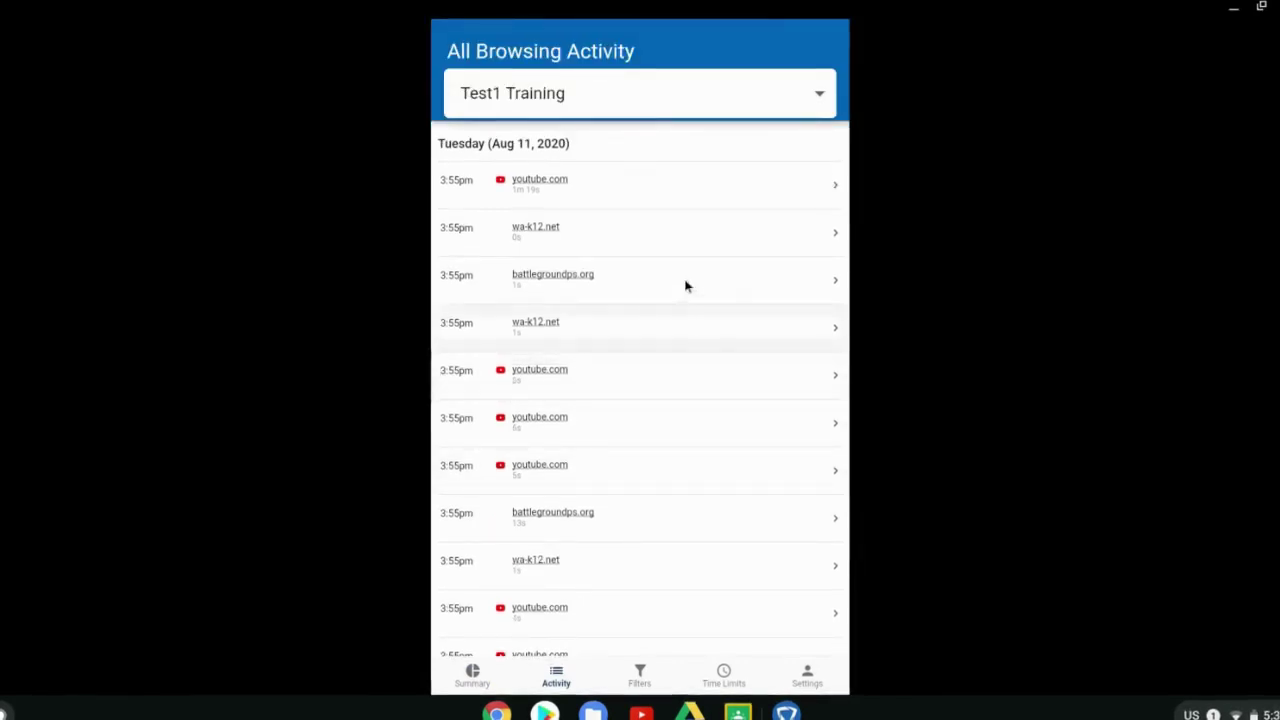
scroll(660, 414, down, 2)
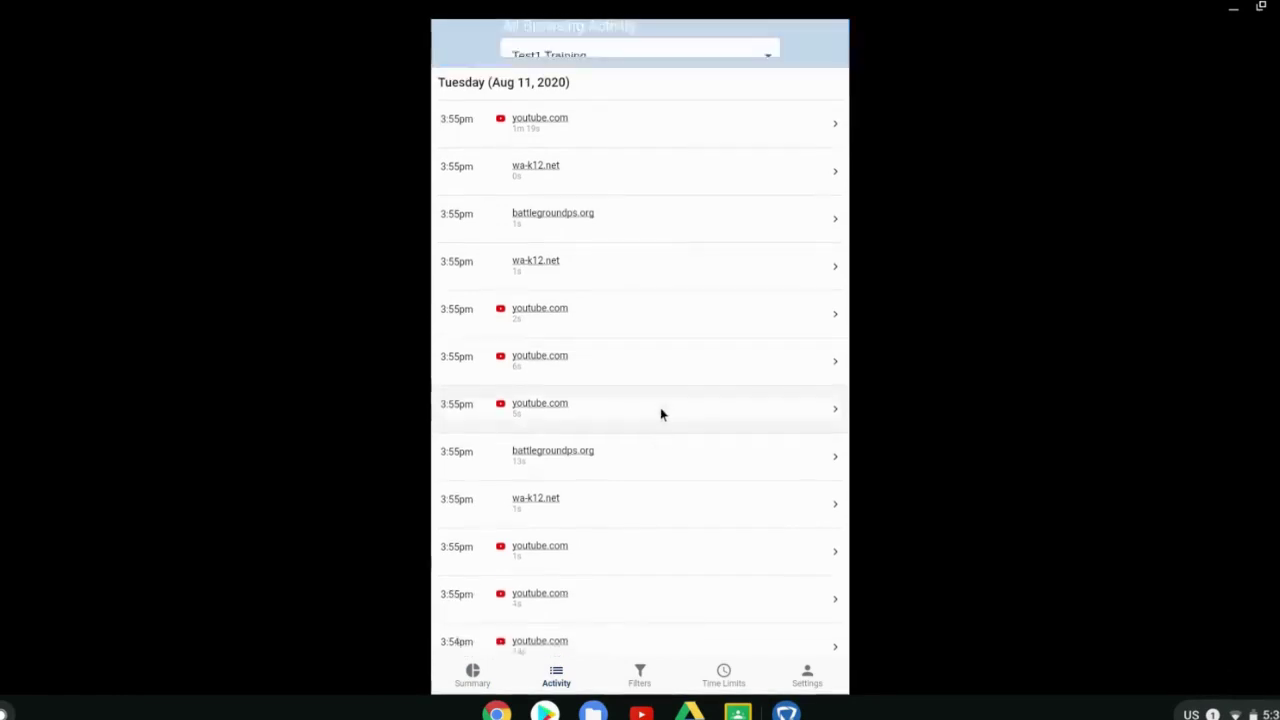
scroll(660, 414, down, 4)
scroll(640, 300, up, 6)
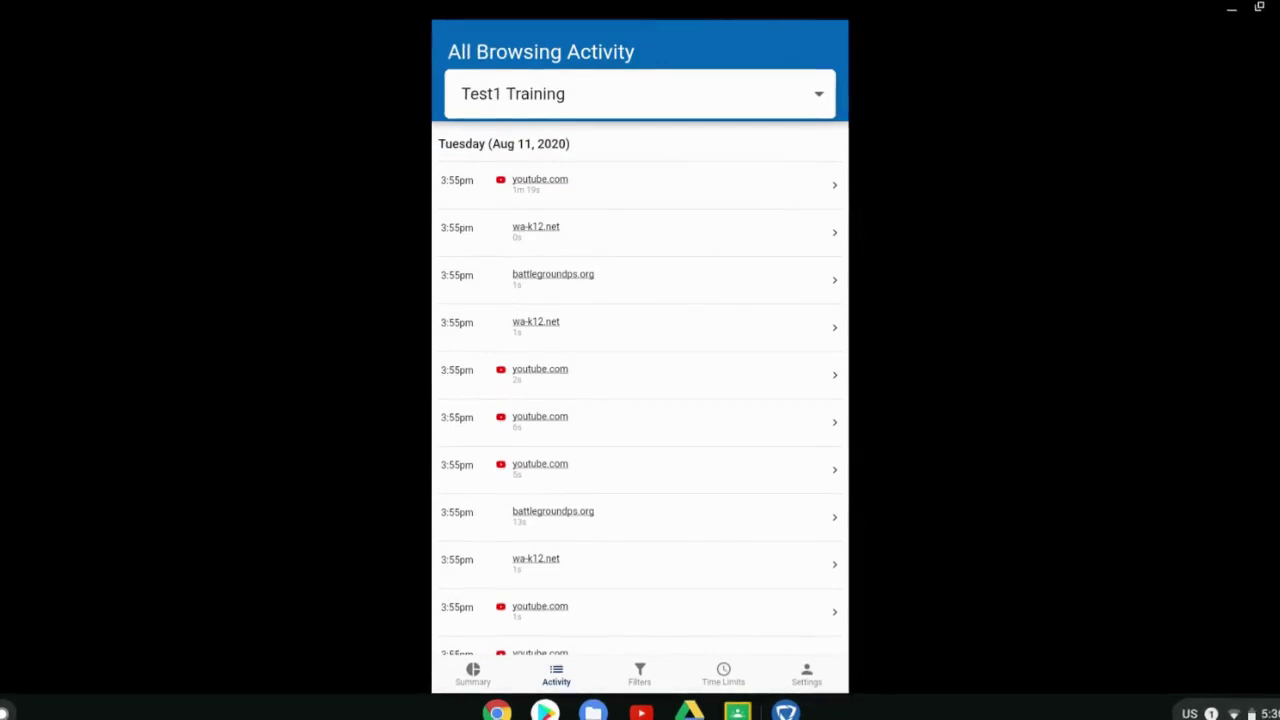
scroll(640, 380, down, 5)
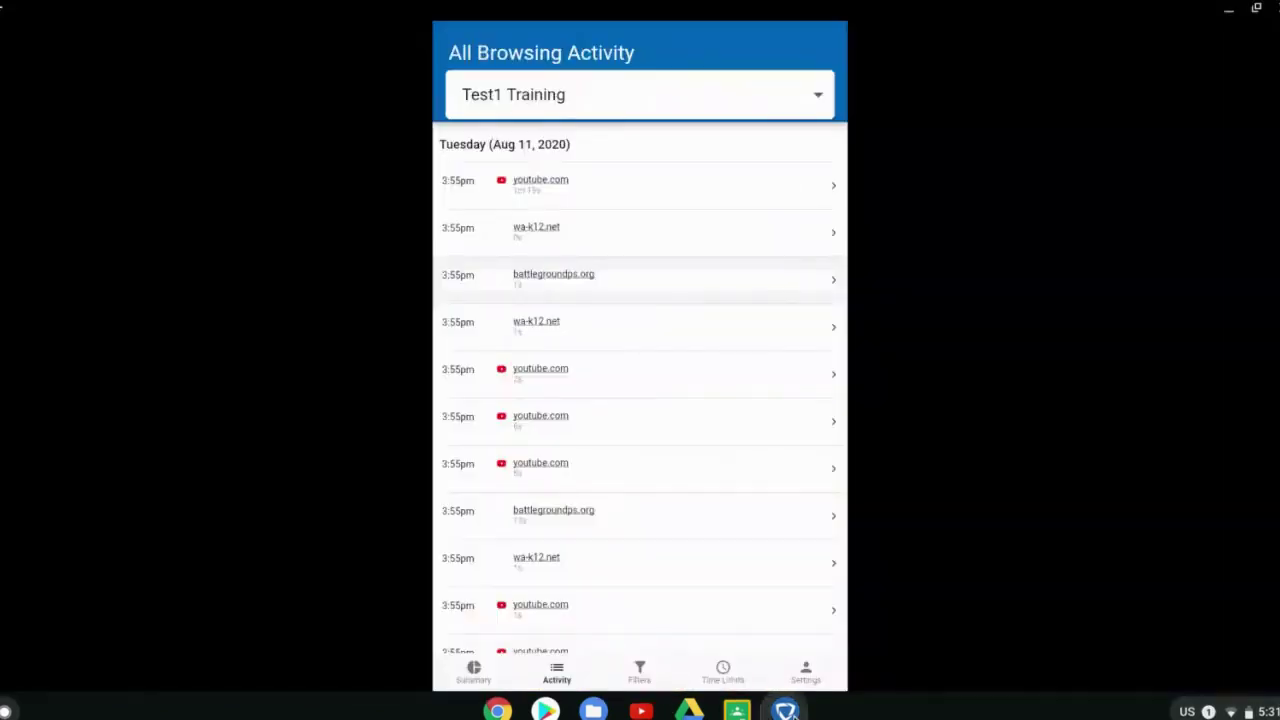
click(785, 710)
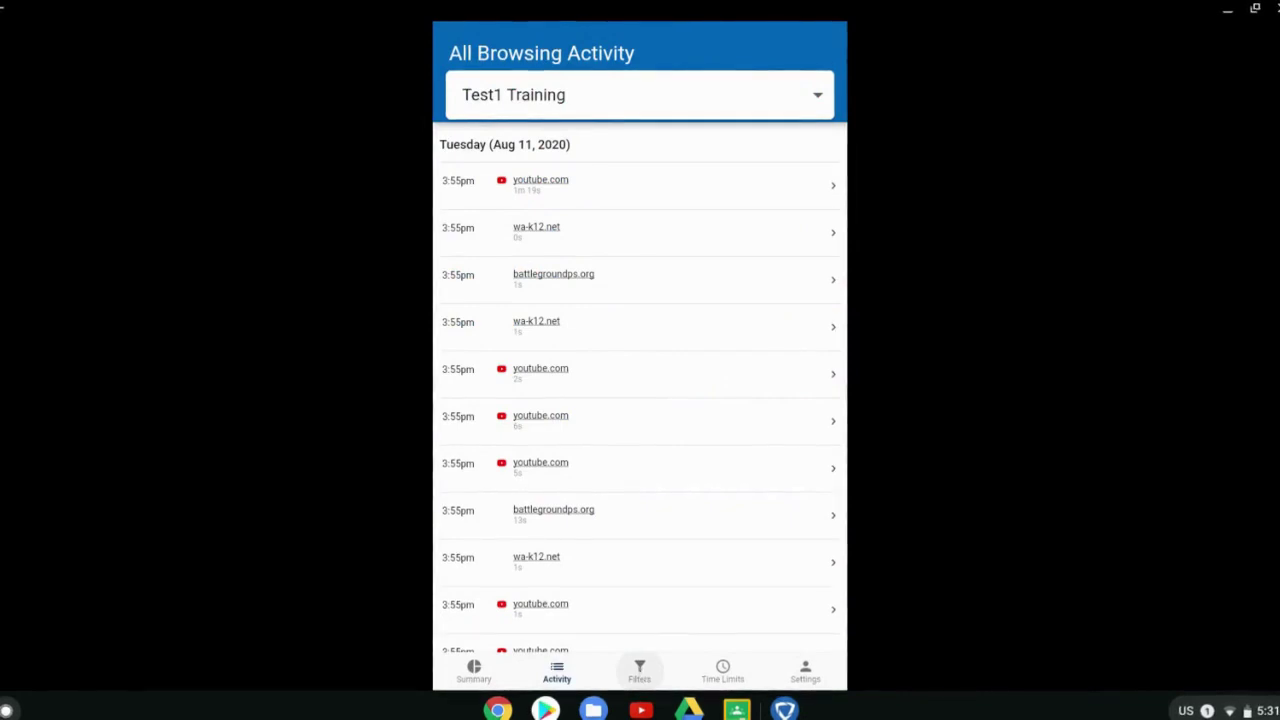
Step: Add youtube.com to the student's blocked websites in the internet filters and slide its entry aside
click(640, 670)
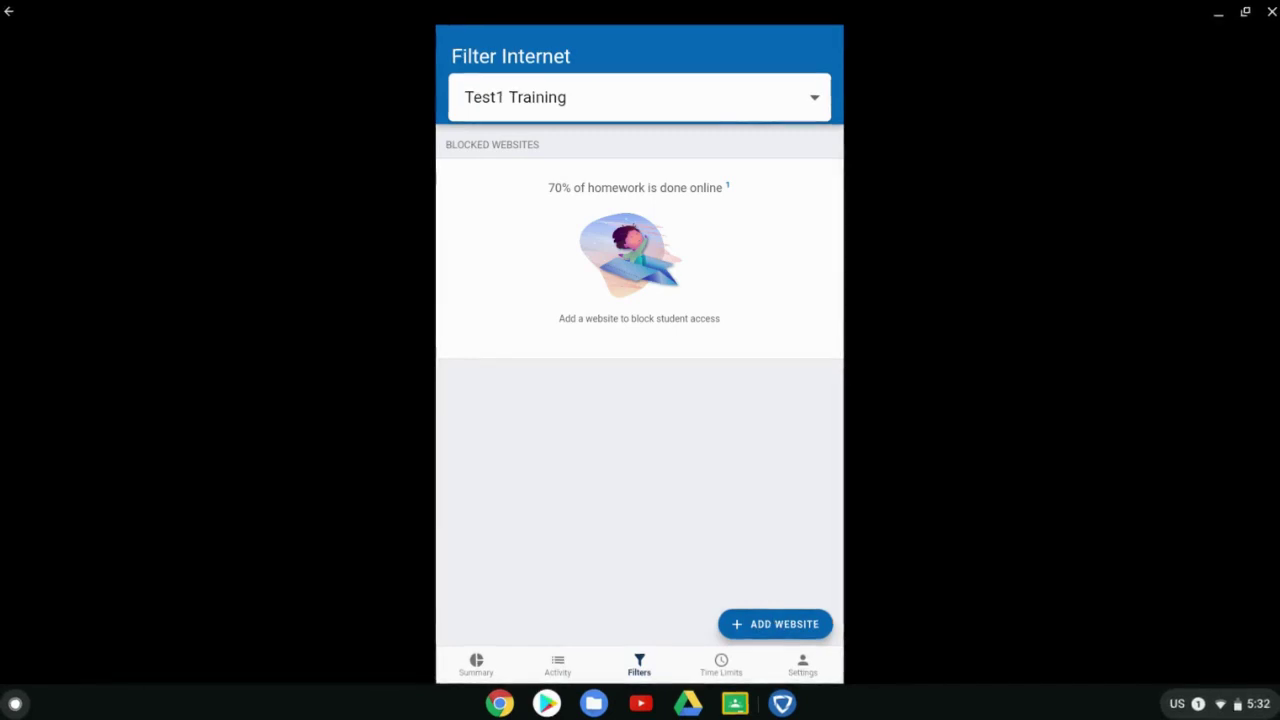
click(773, 624)
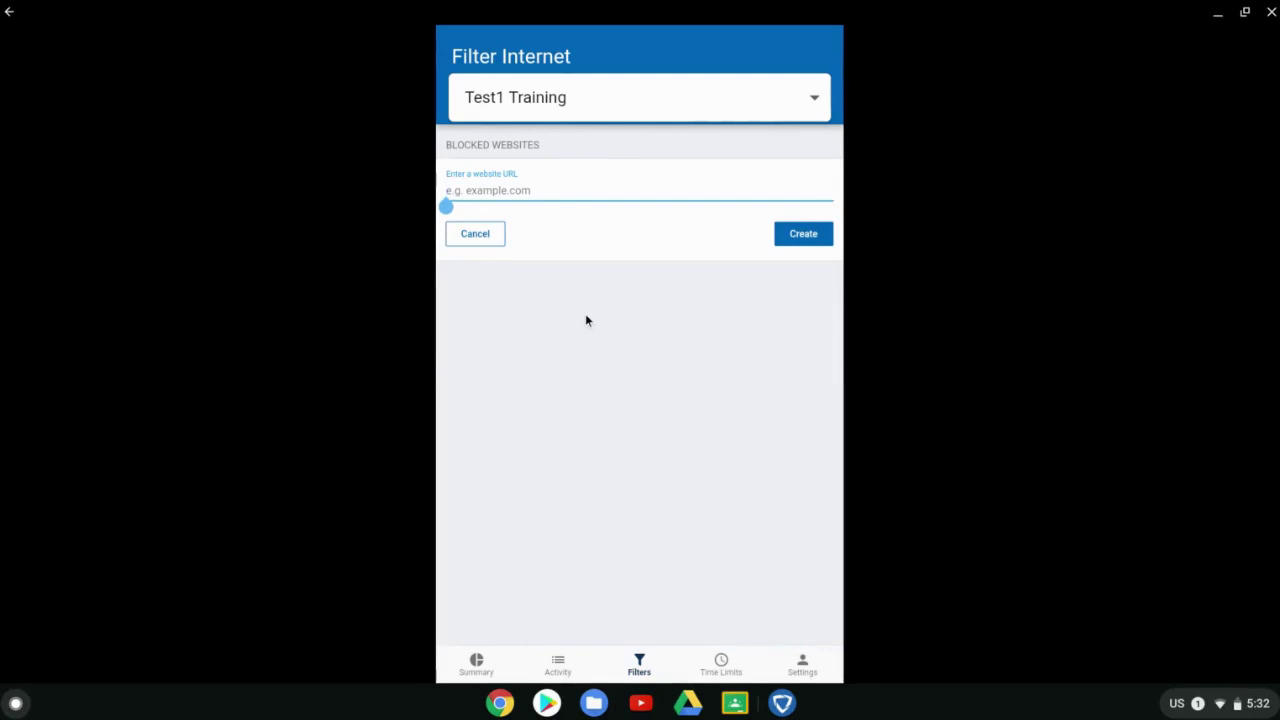
text(yo)
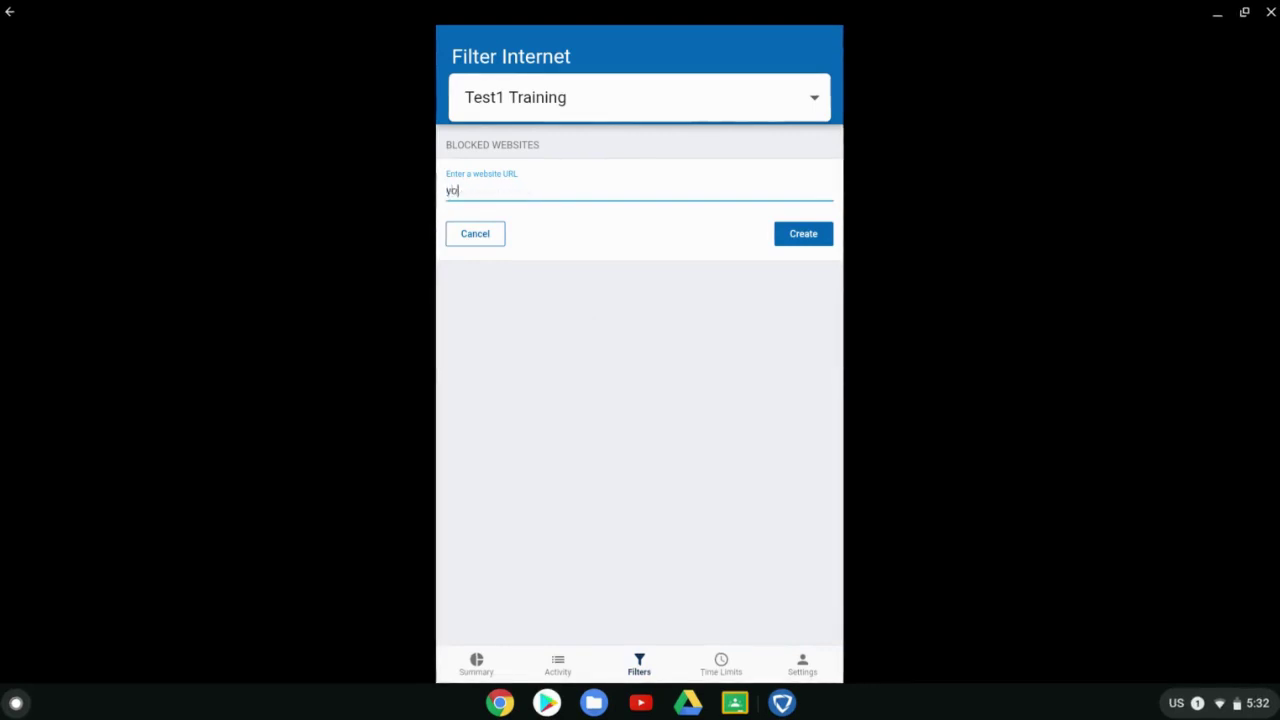
text(utube.com)
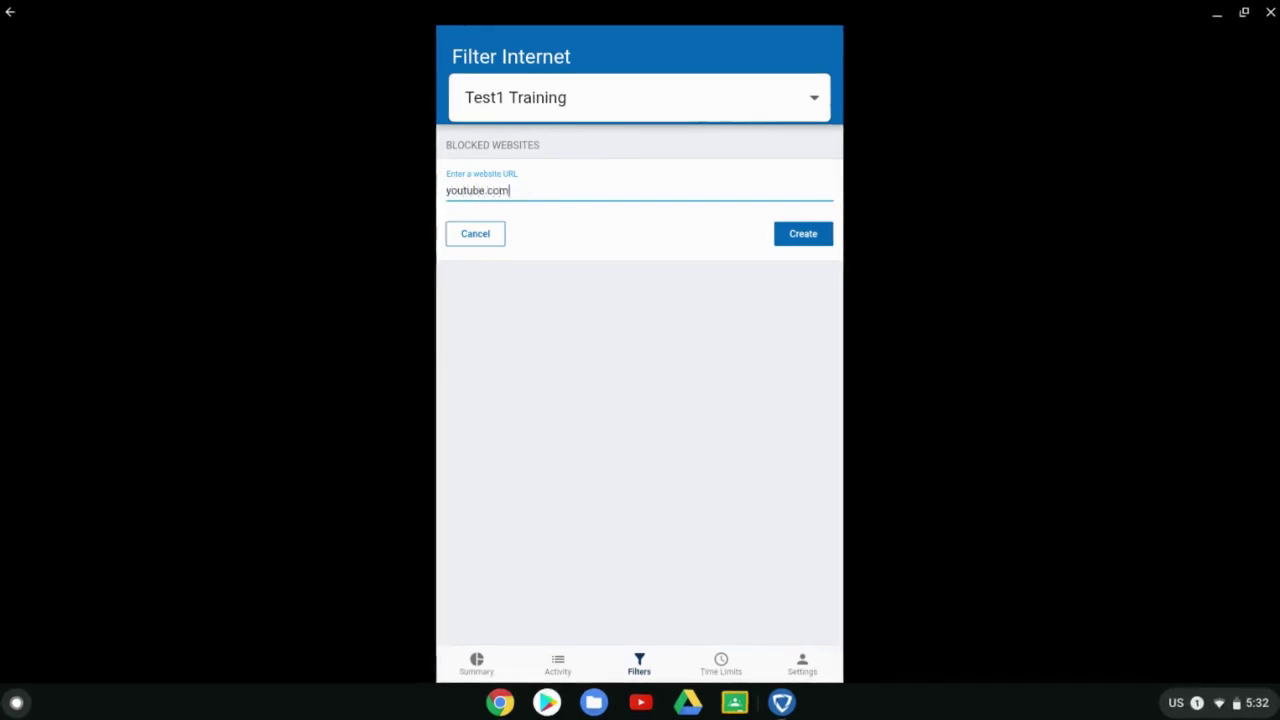
click(801, 234)
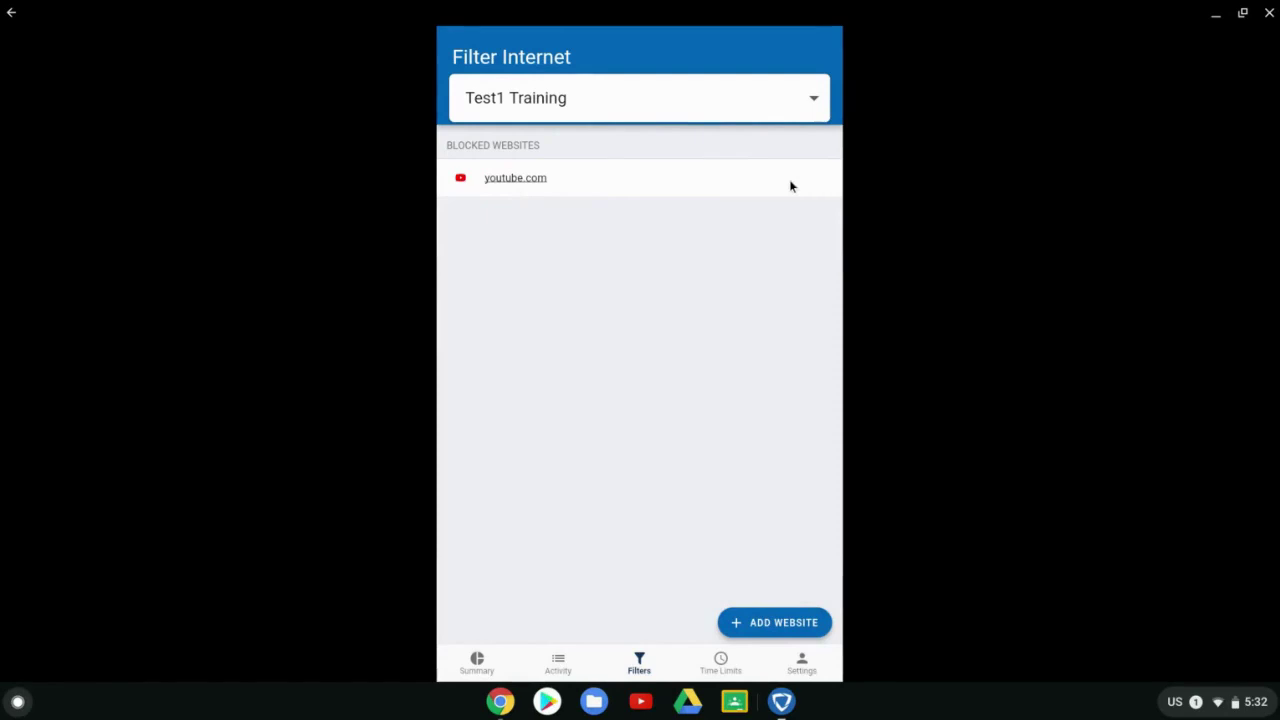
drag(770, 183, 386, 157)
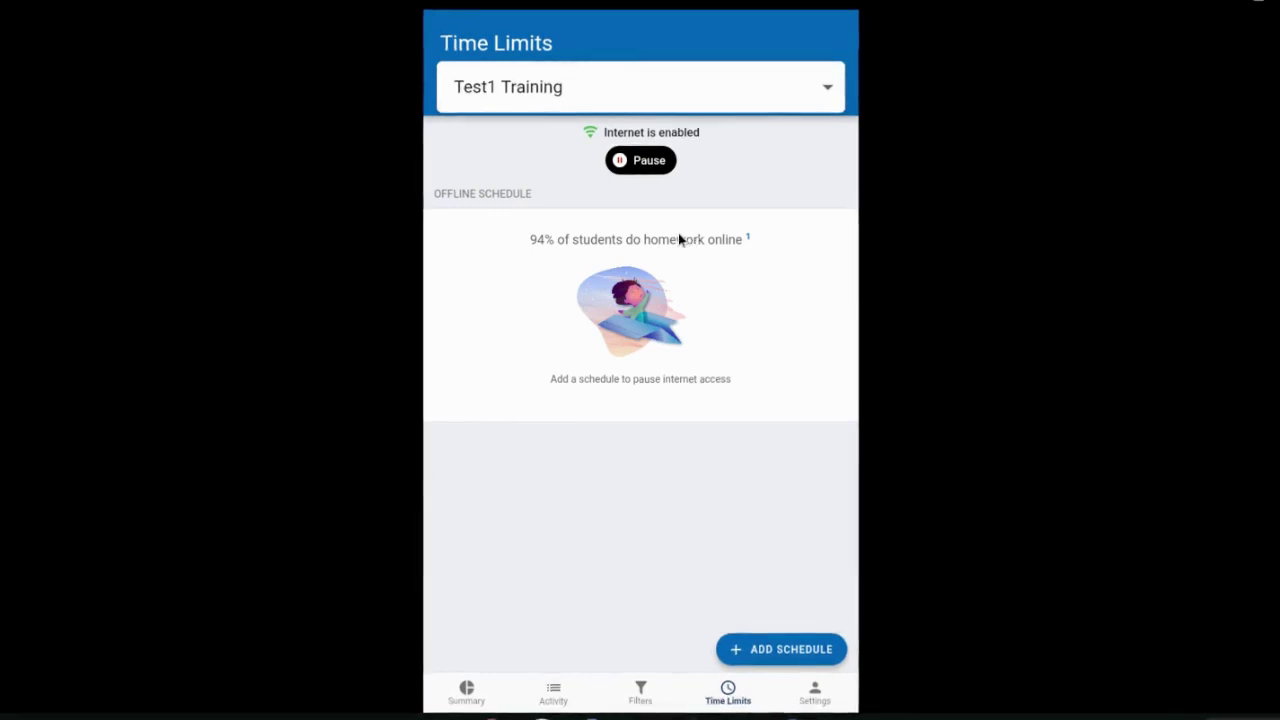
Step: Pause the student's internet access for today in the time limits, and resume it
click(643, 162)
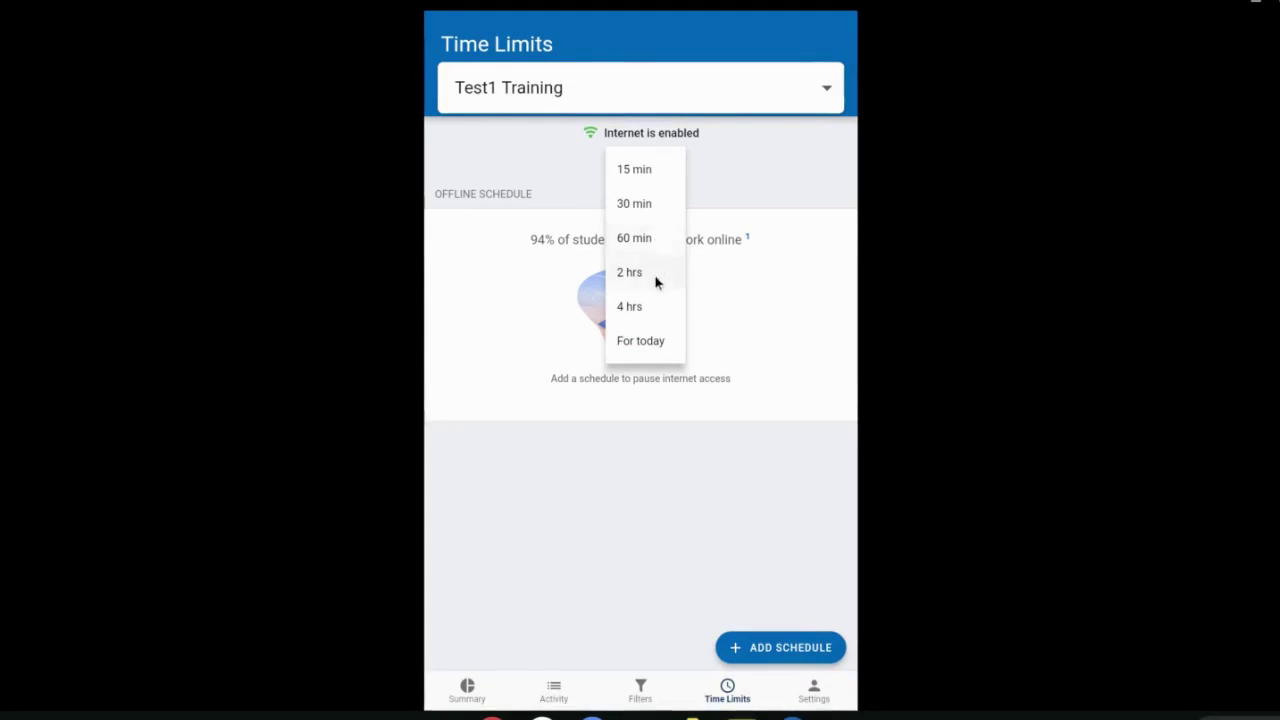
click(651, 347)
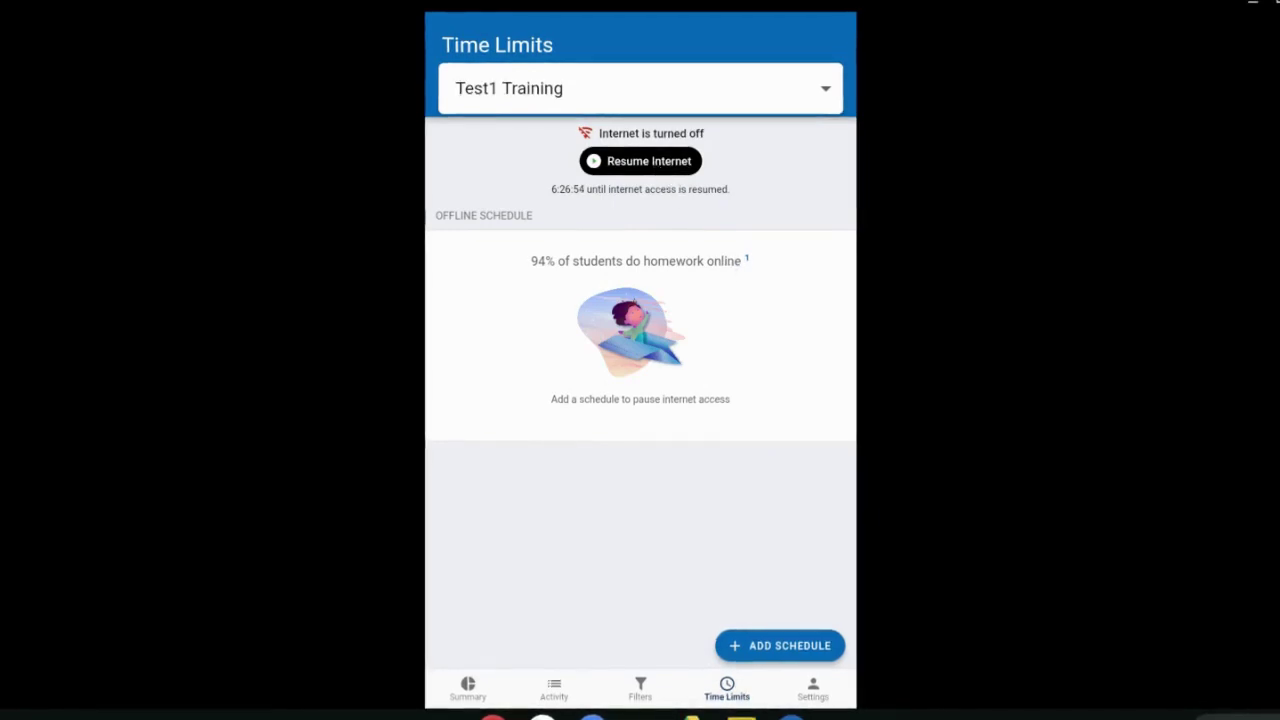
click(640, 161)
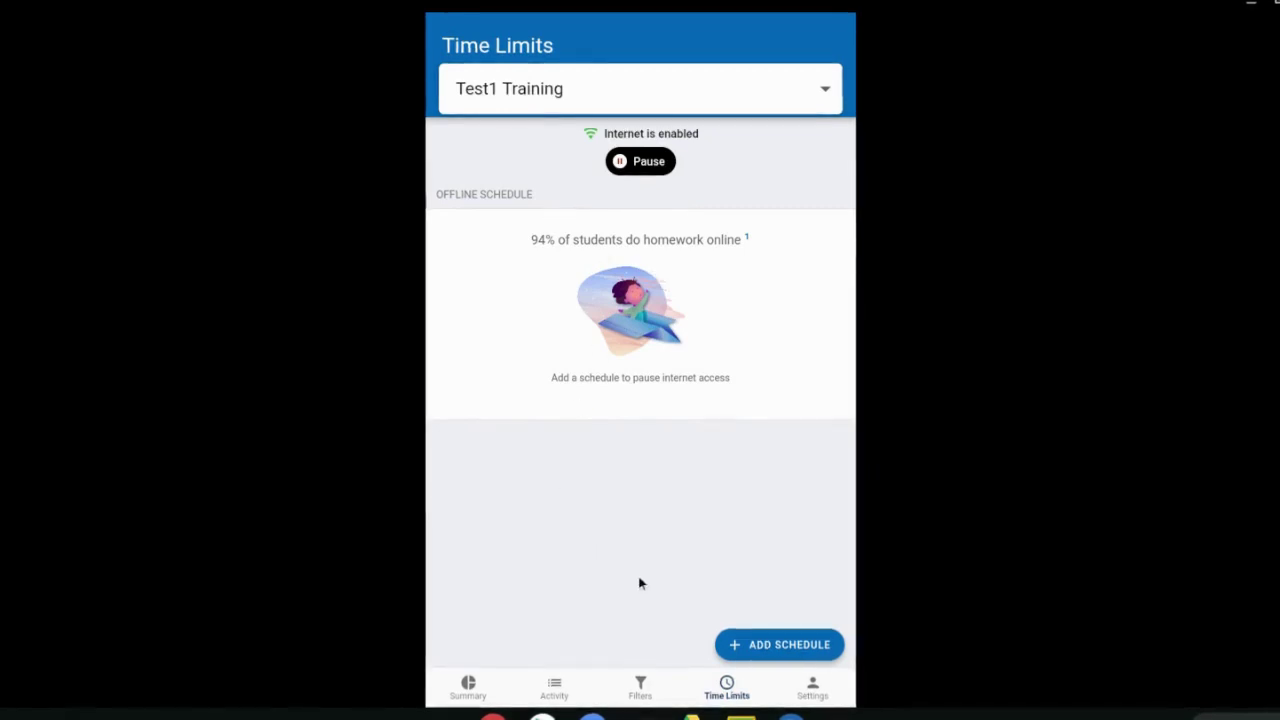
Step: Start a new offline schedule for the student and set its start time to 7:00 PM
click(778, 648)
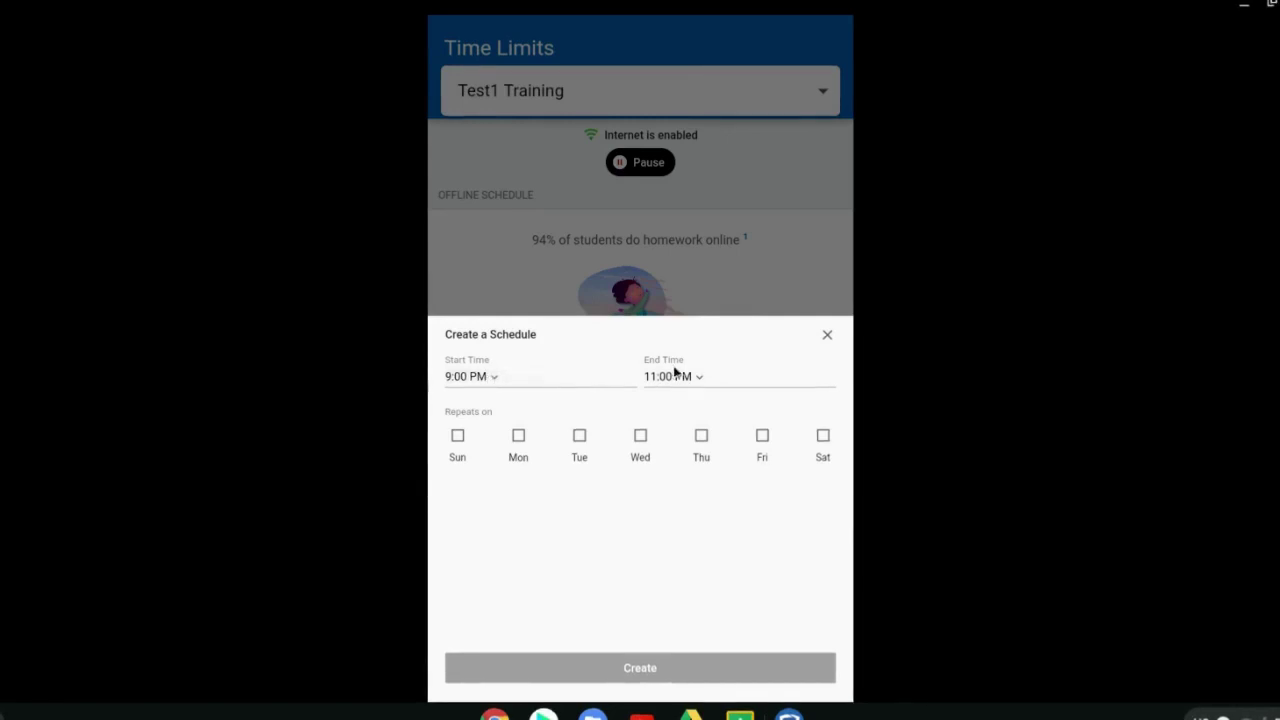
click(493, 377)
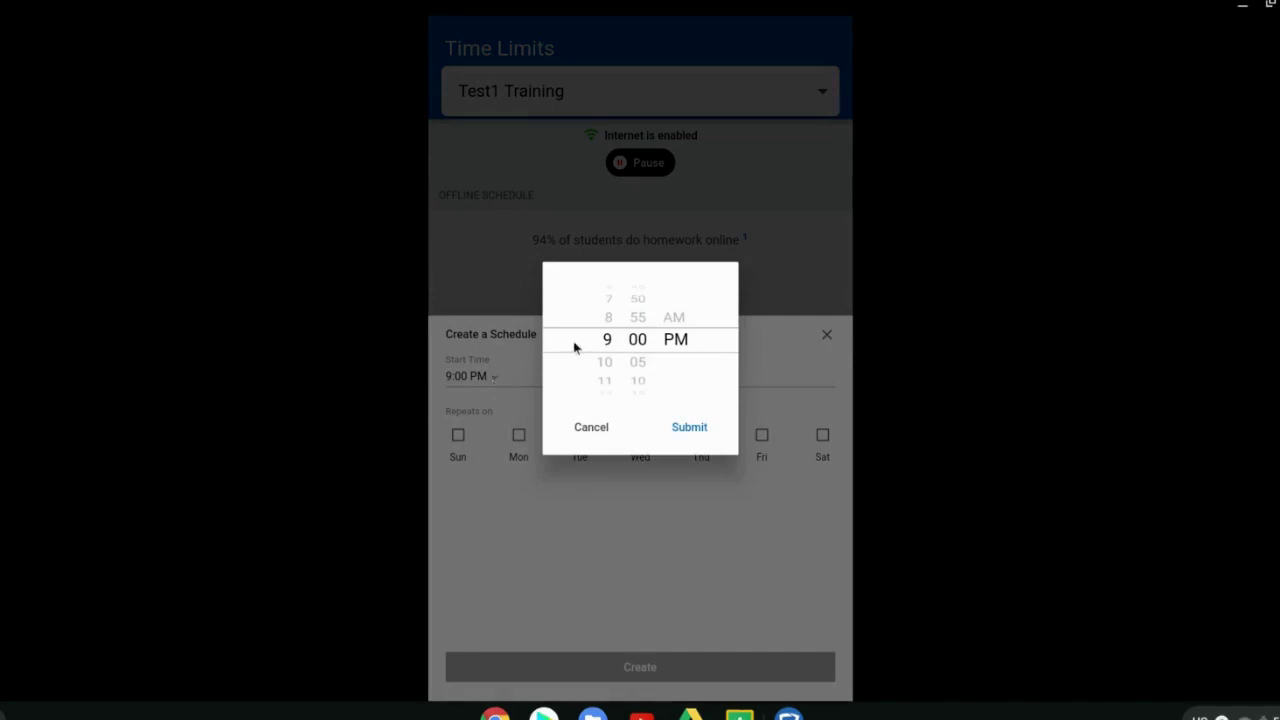
scroll(607, 340, down, 2)
scroll(607, 340, up, 4)
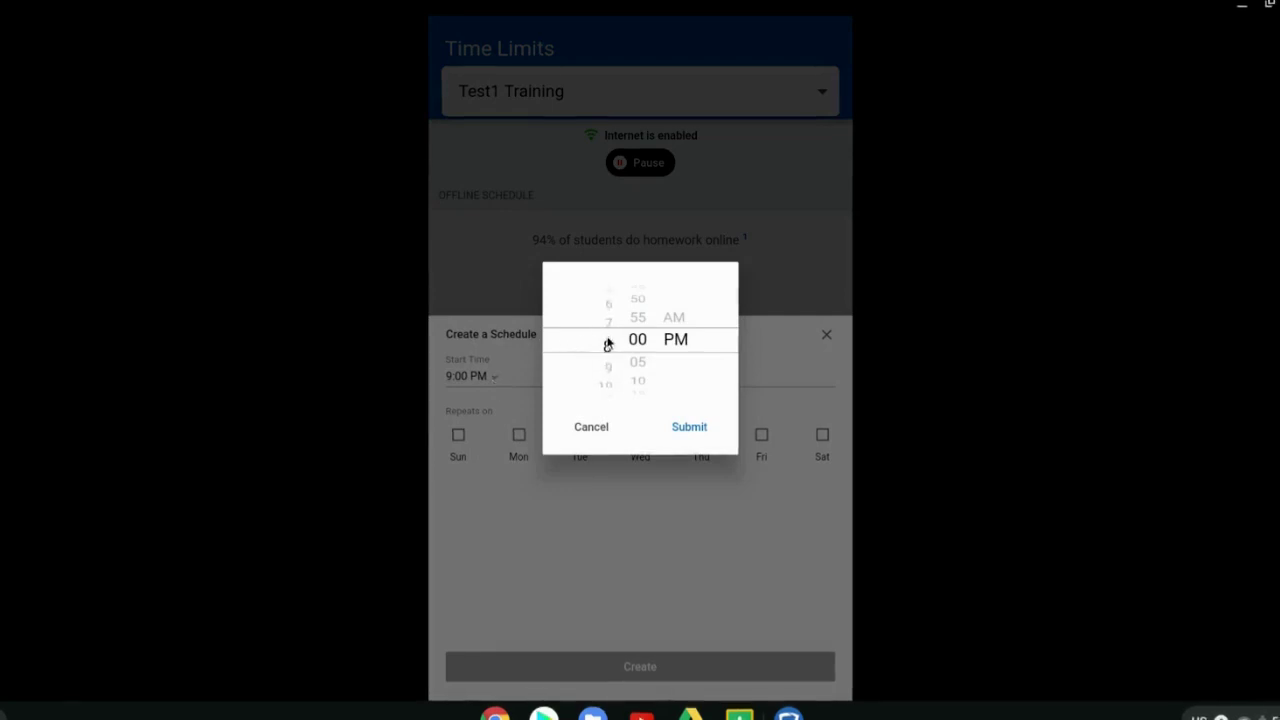
click(705, 432)
Step: Try to set the offline schedule's end time to 7:00 AM
click(680, 378)
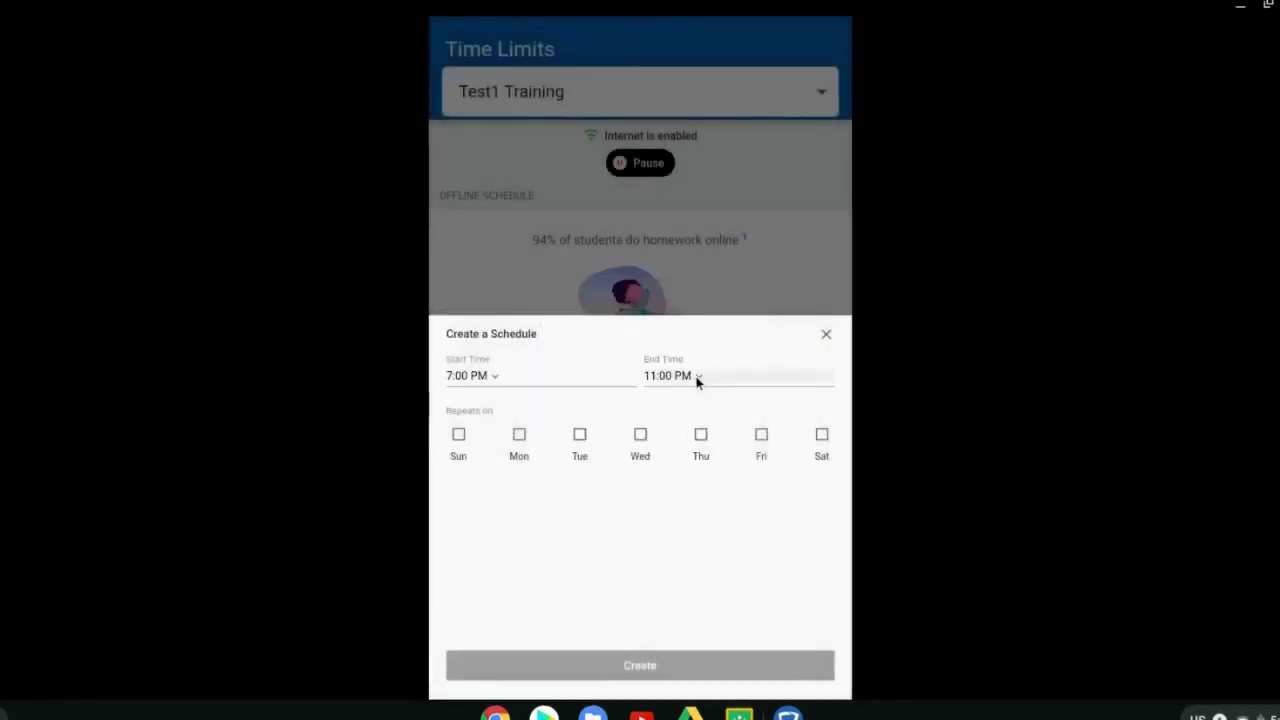
scroll(606, 348, up, 3)
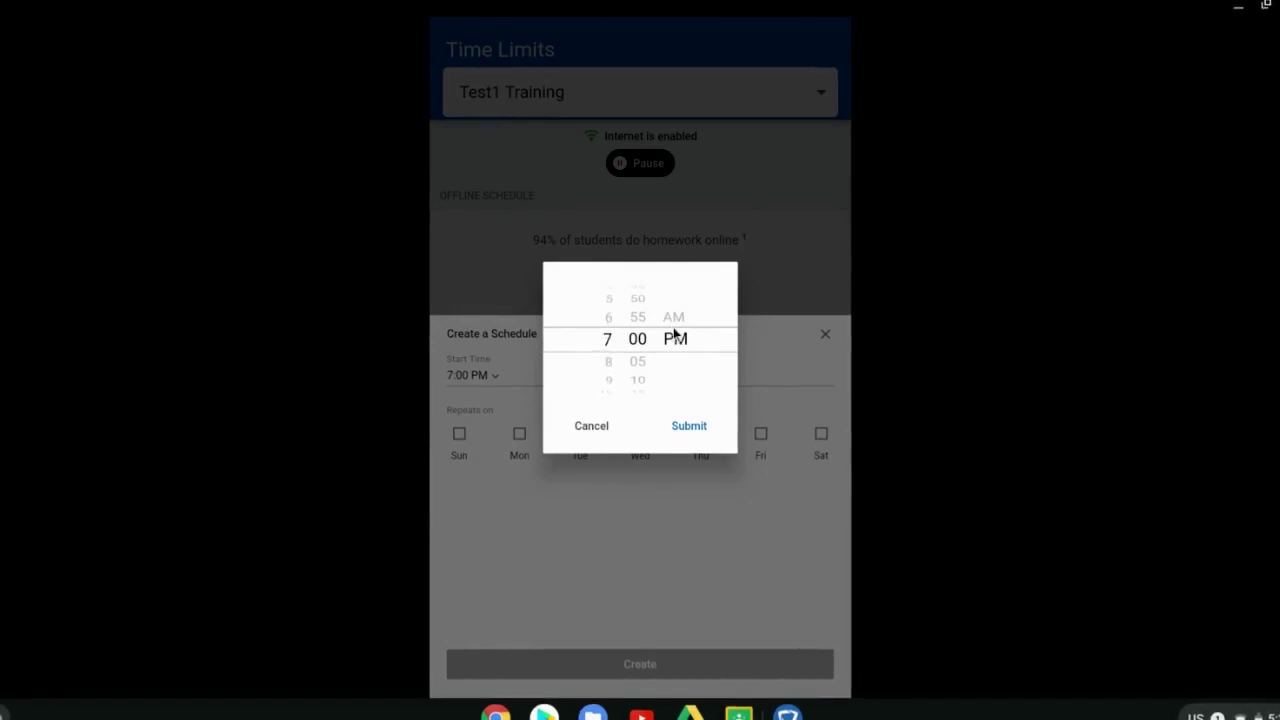
scroll(675, 334, up, 1)
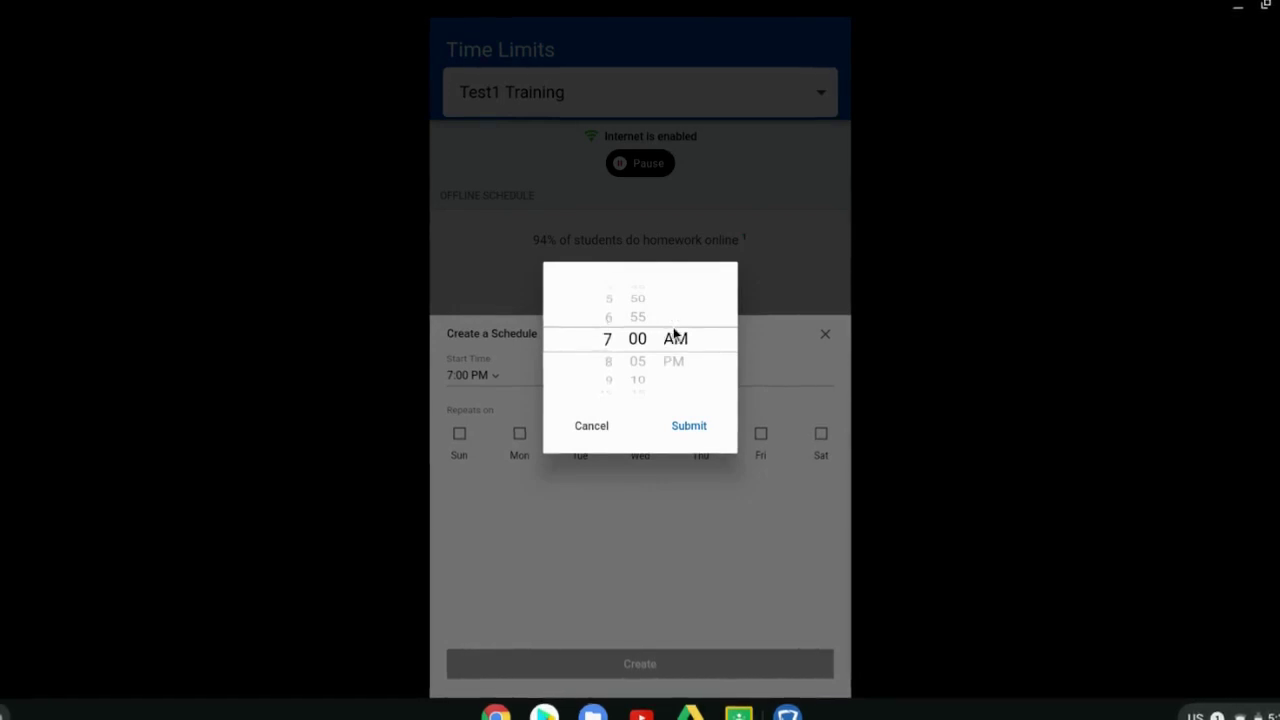
click(688, 426)
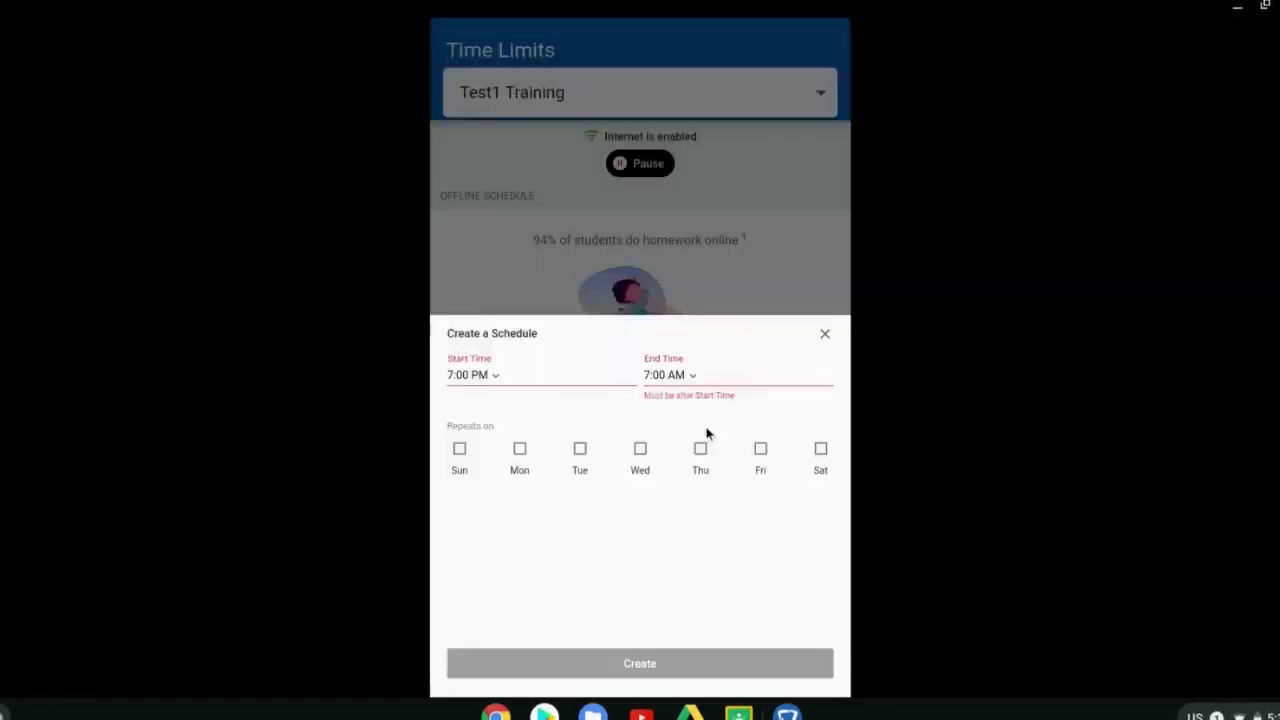
Step: Set the offline schedule's end time to 12:00 AM
click(688, 375)
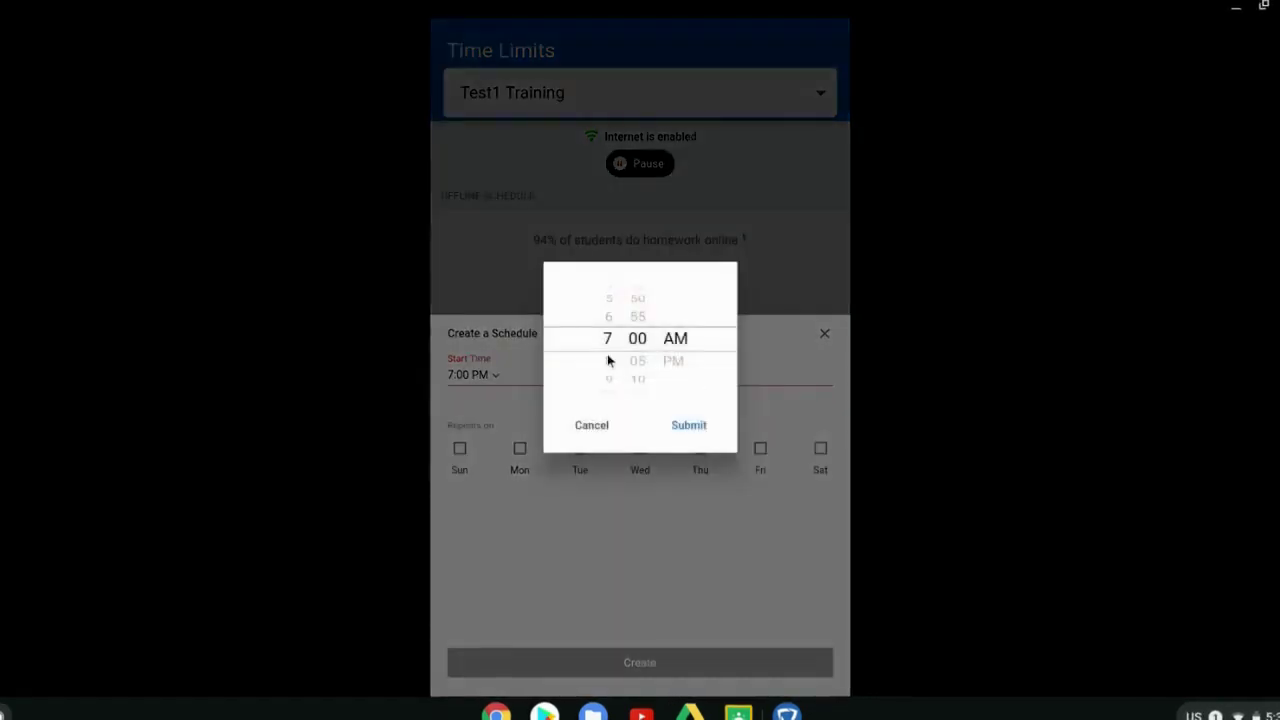
scroll(607, 354, down, 4)
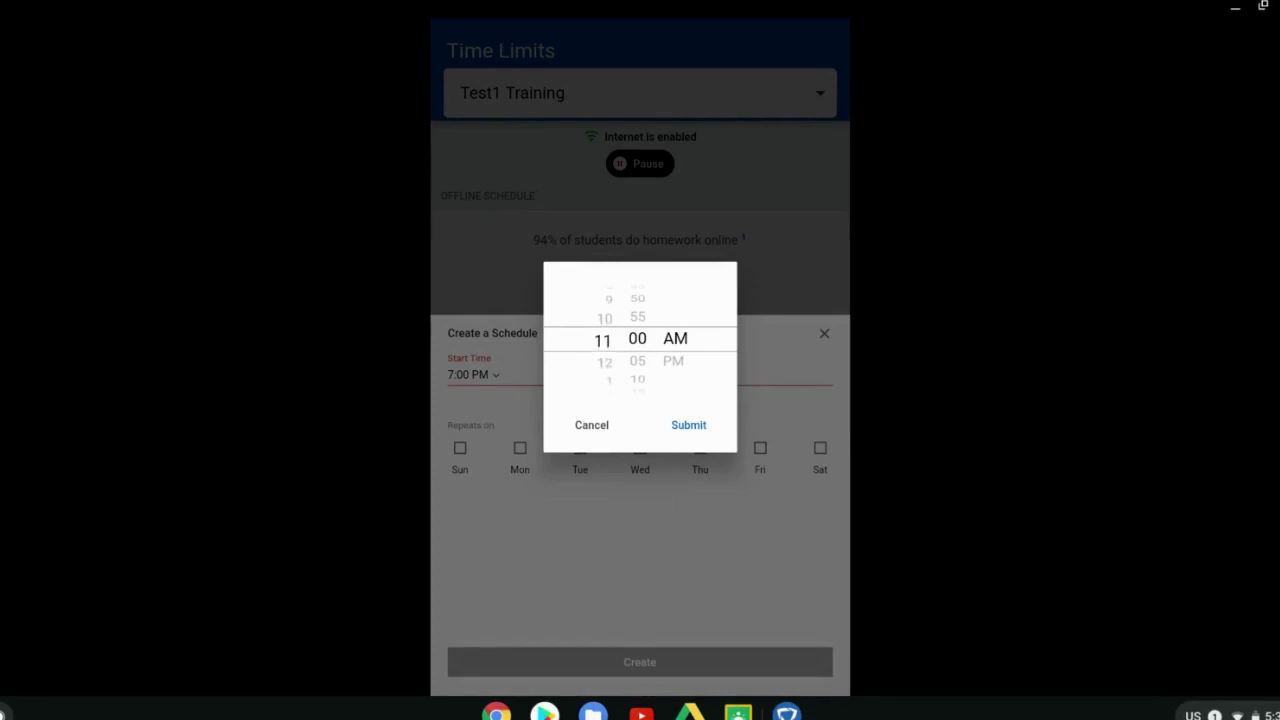
scroll(607, 353, down, 1)
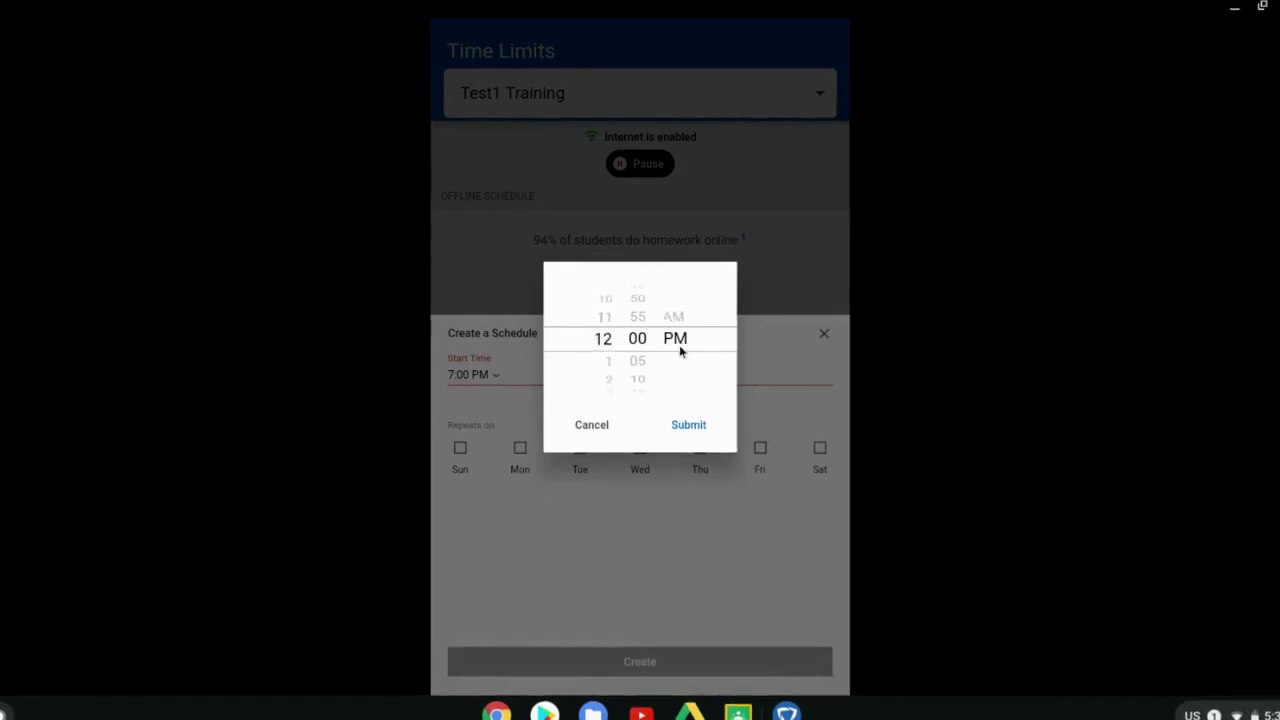
click(692, 424)
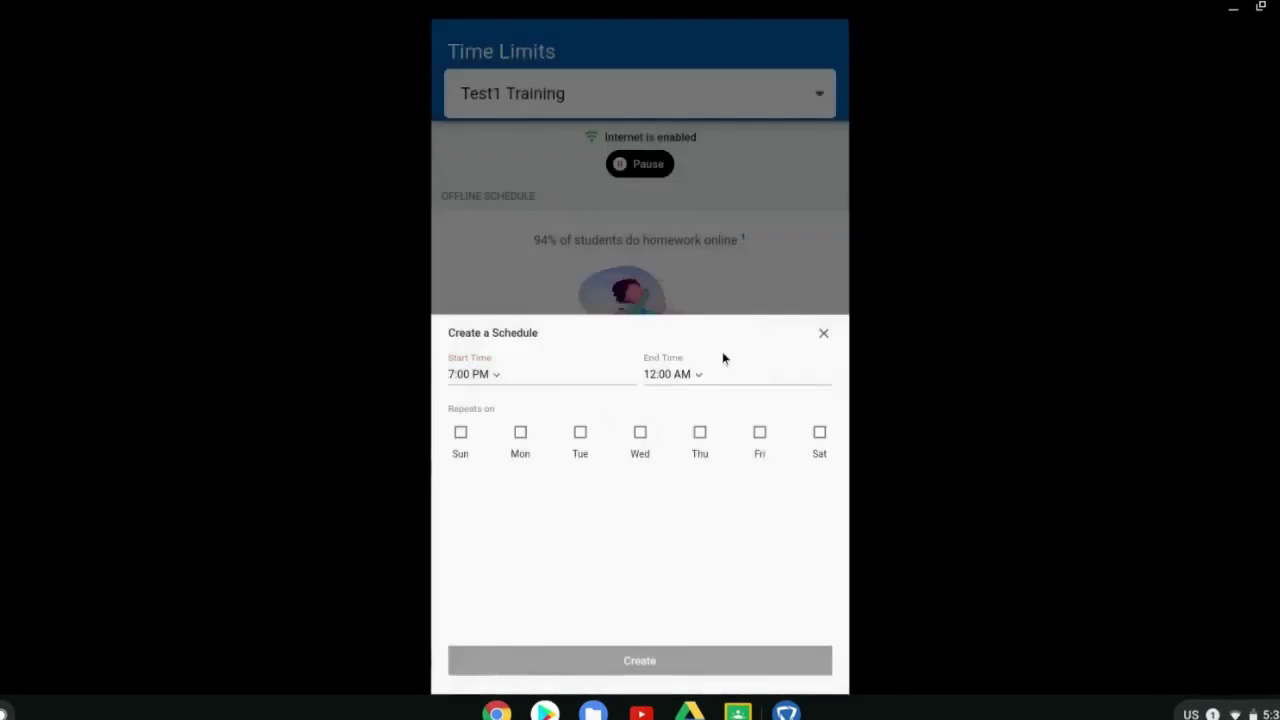
Step: Set the offline schedule to repeat on Monday, Tuesday, Wednesday, Thursday and Friday
click(518, 436)
click(586, 440)
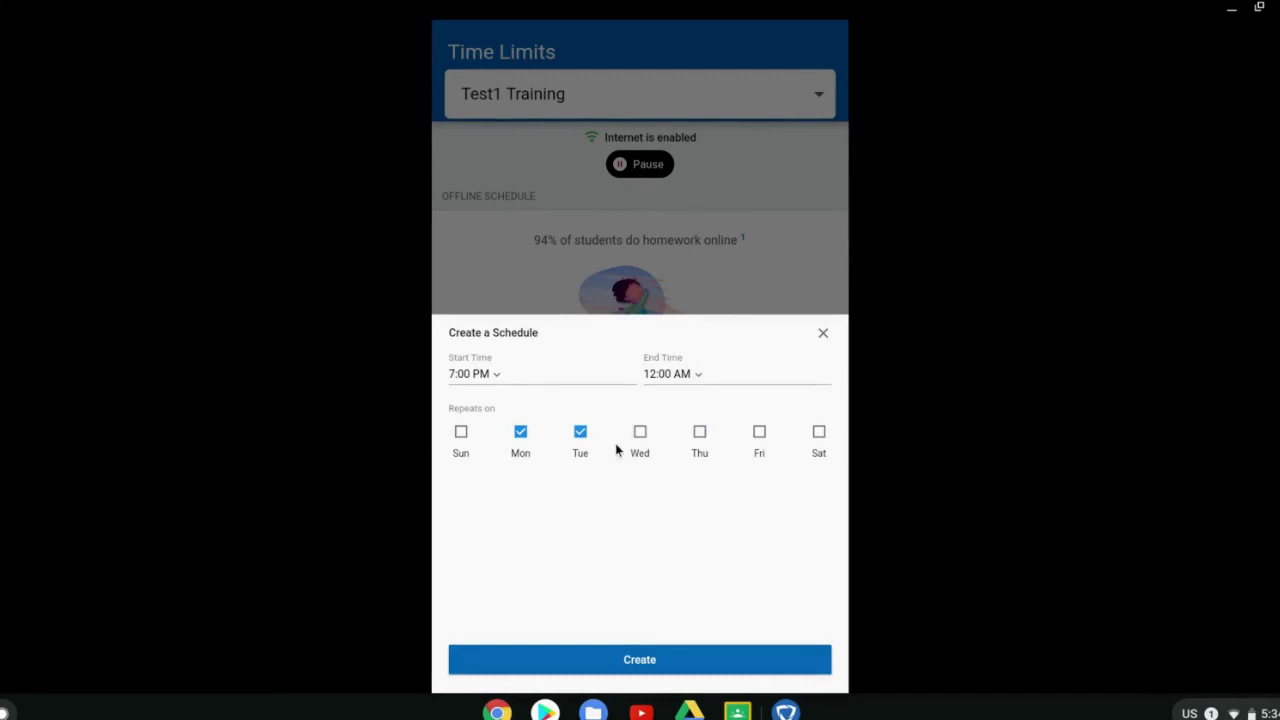
click(640, 434)
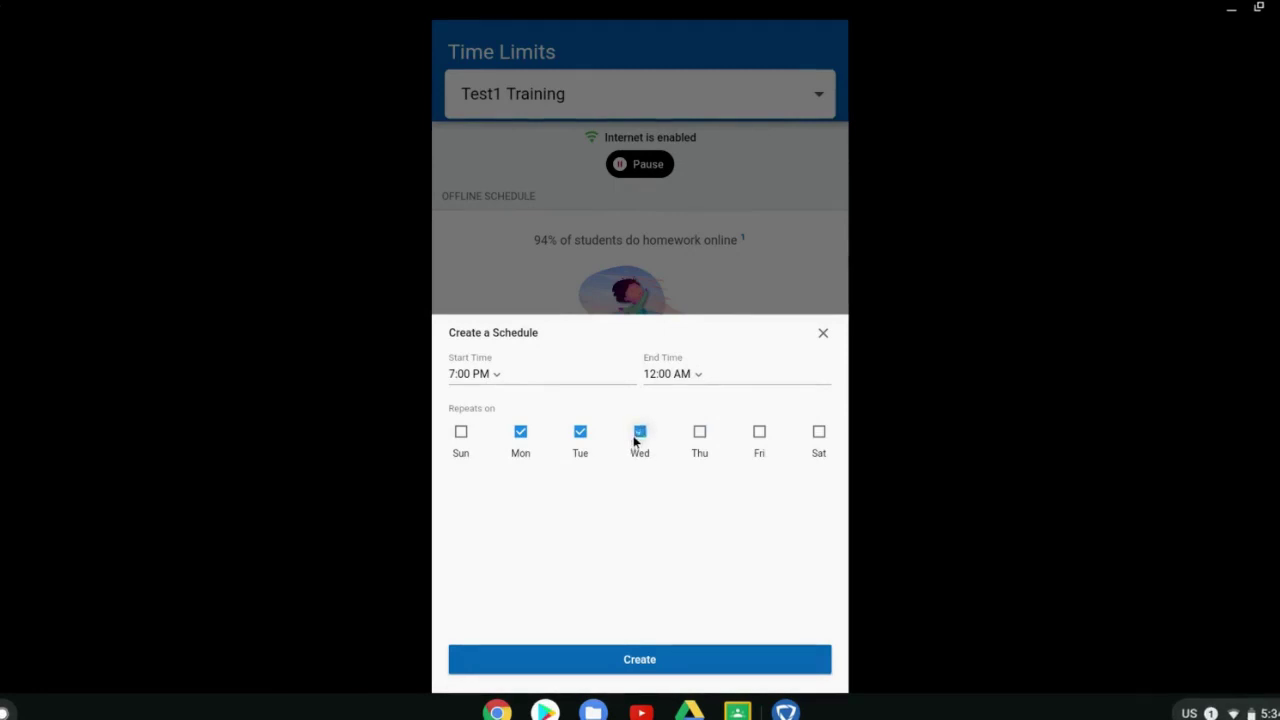
click(699, 433)
click(759, 432)
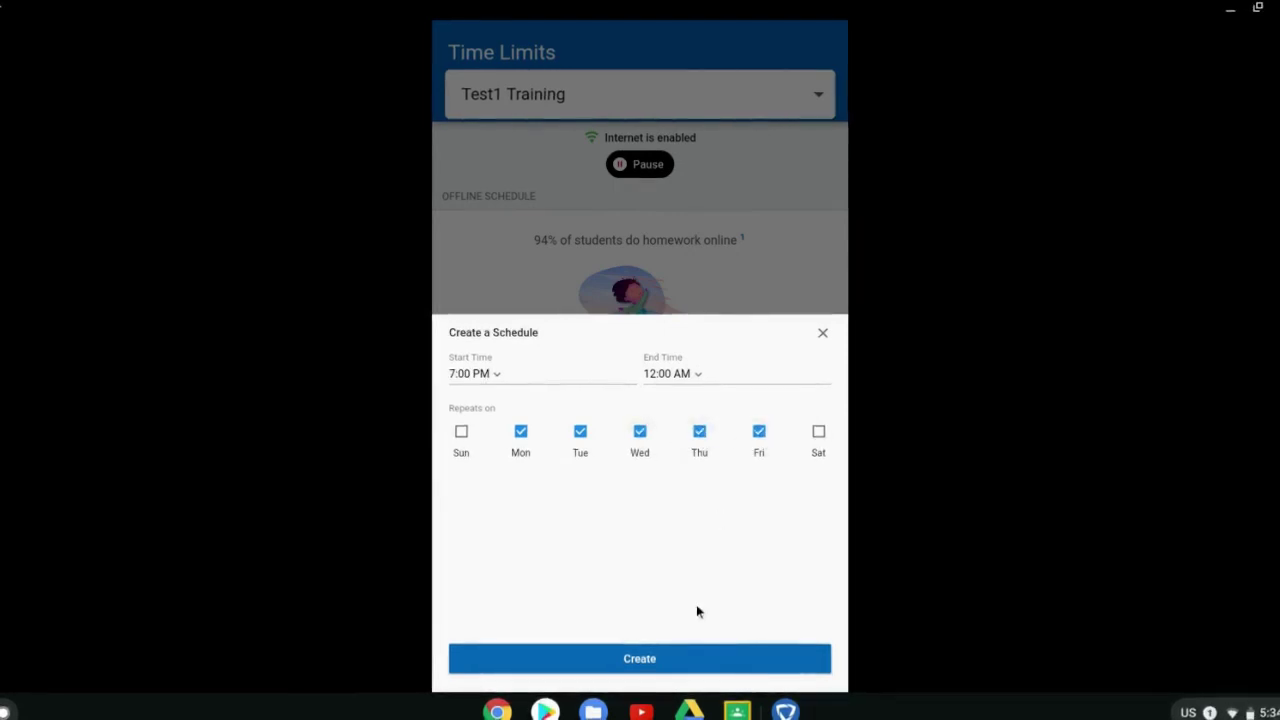
Step: Create the weekday evening schedule, and start another offline schedule with a start time of 12:00 AM
click(670, 658)
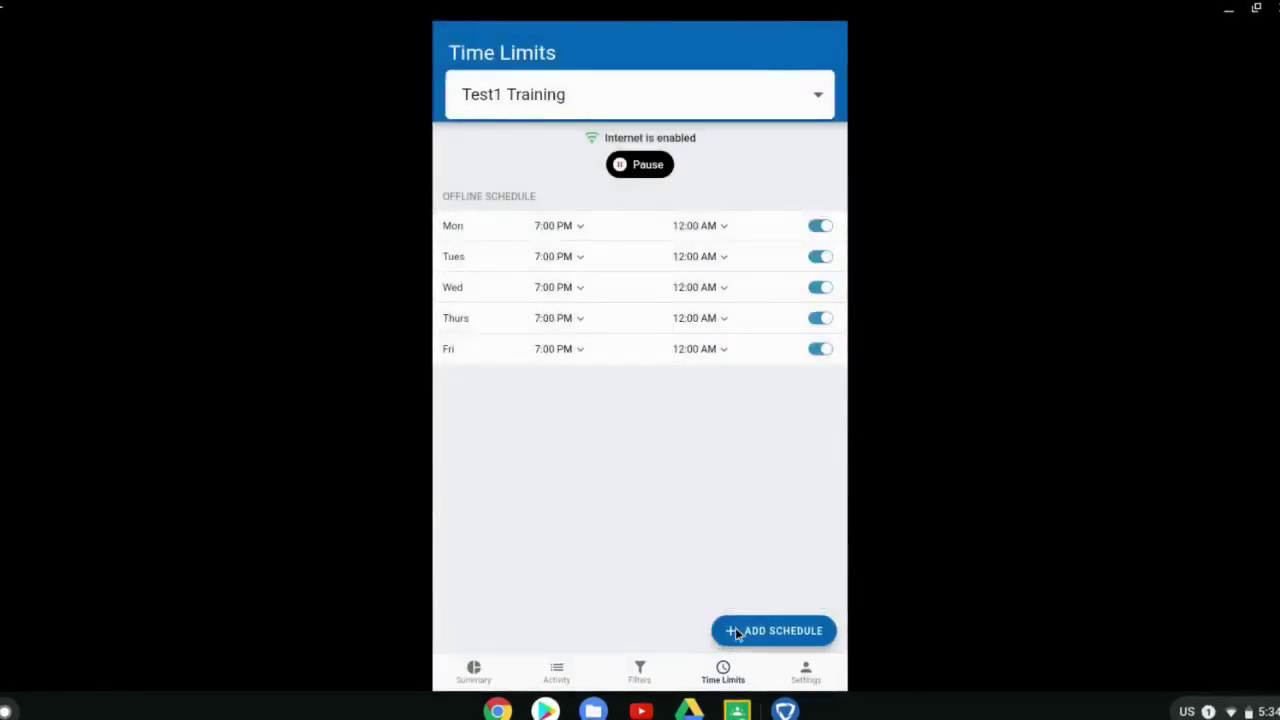
click(735, 630)
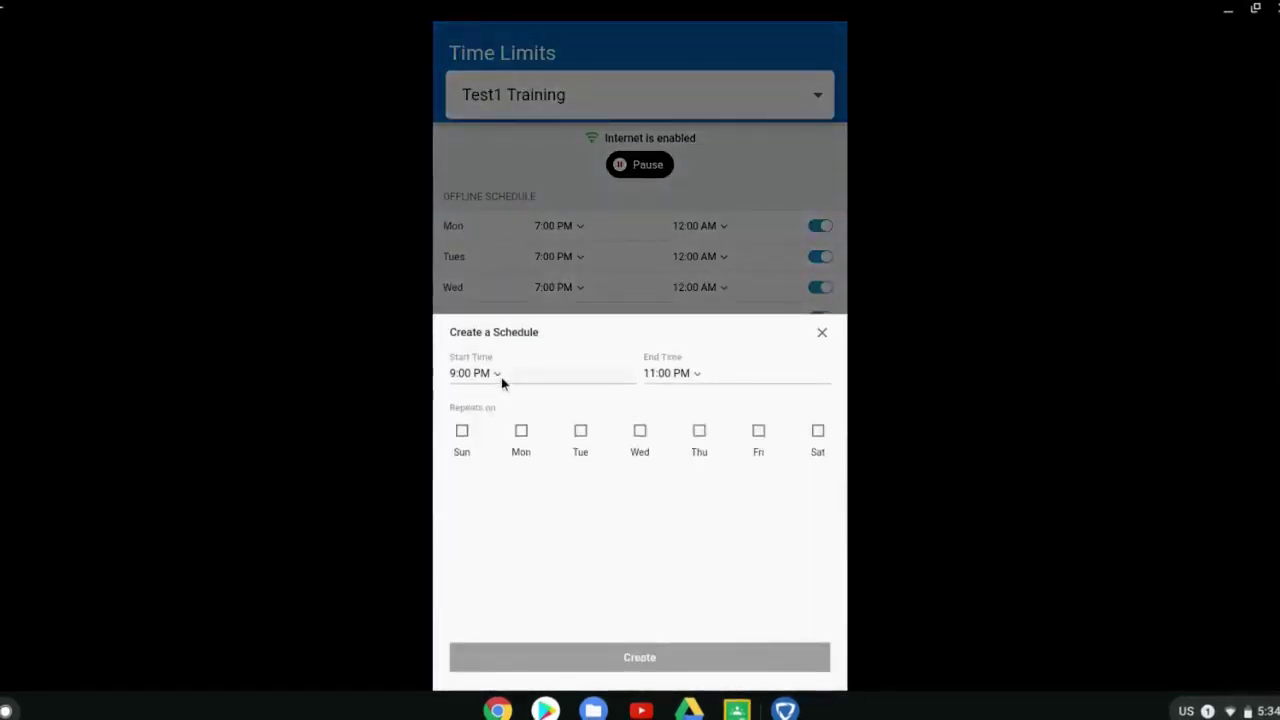
click(499, 375)
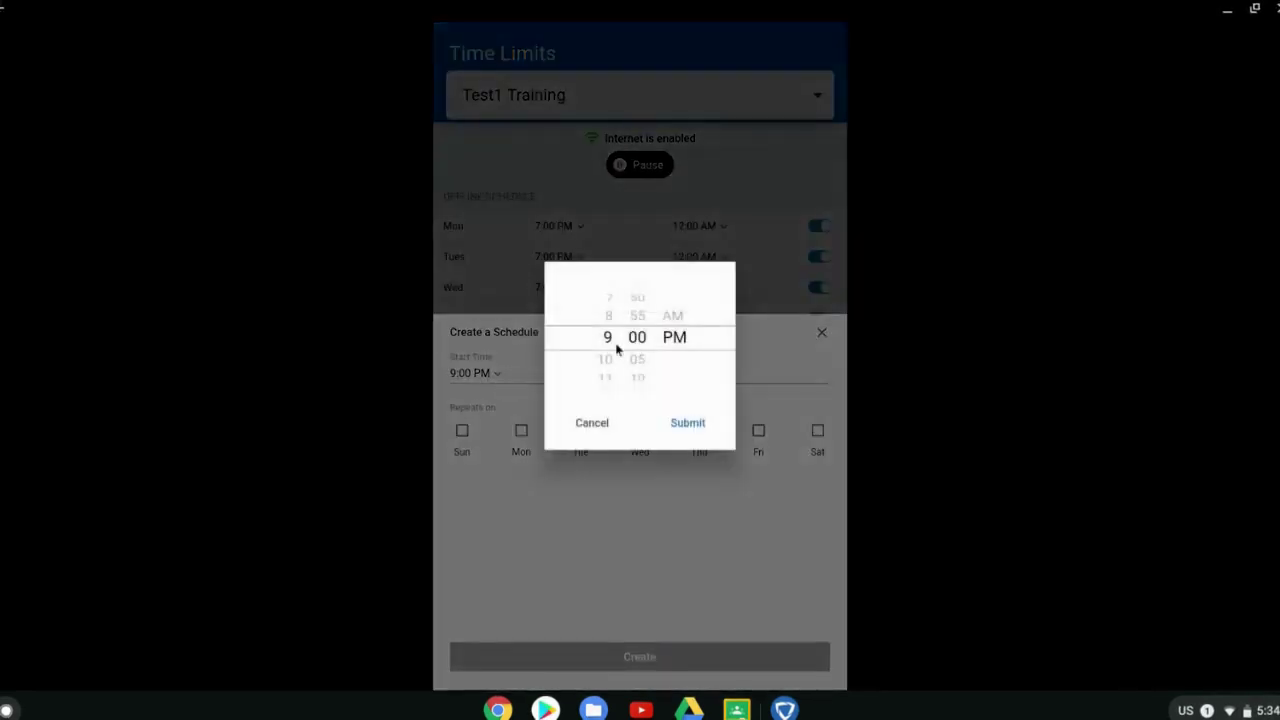
scroll(605, 350, down, 1)
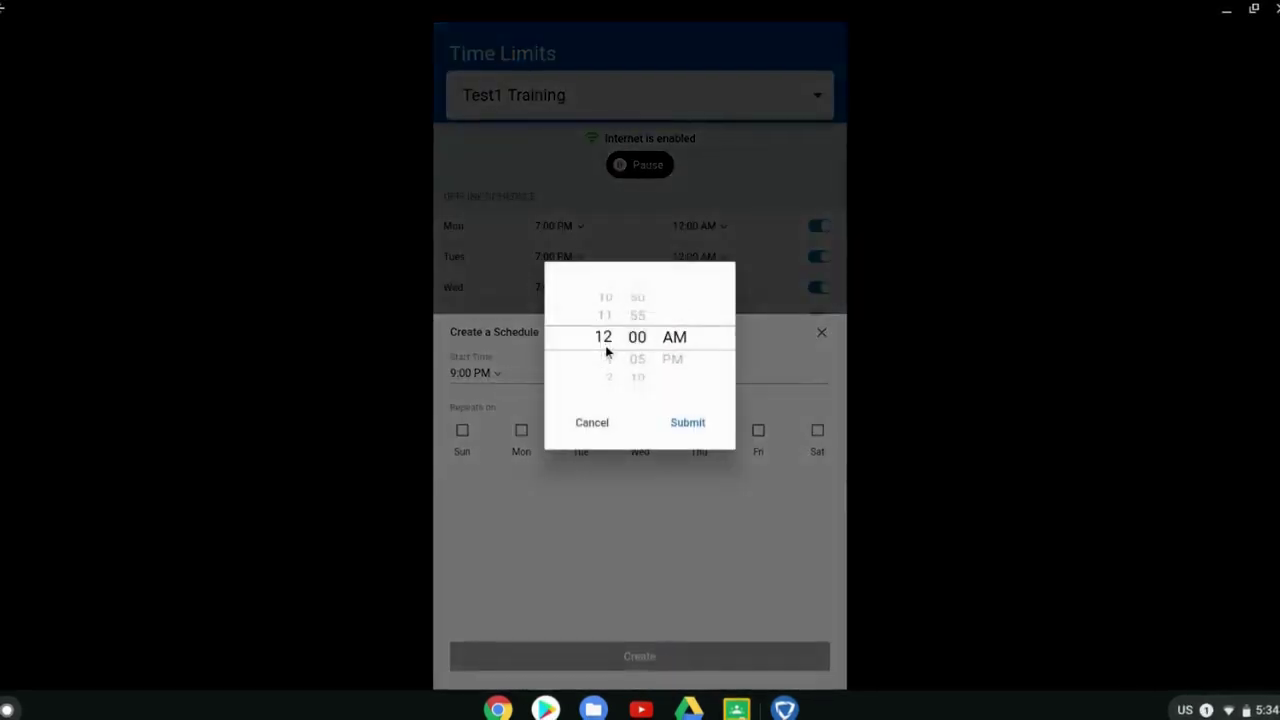
click(680, 425)
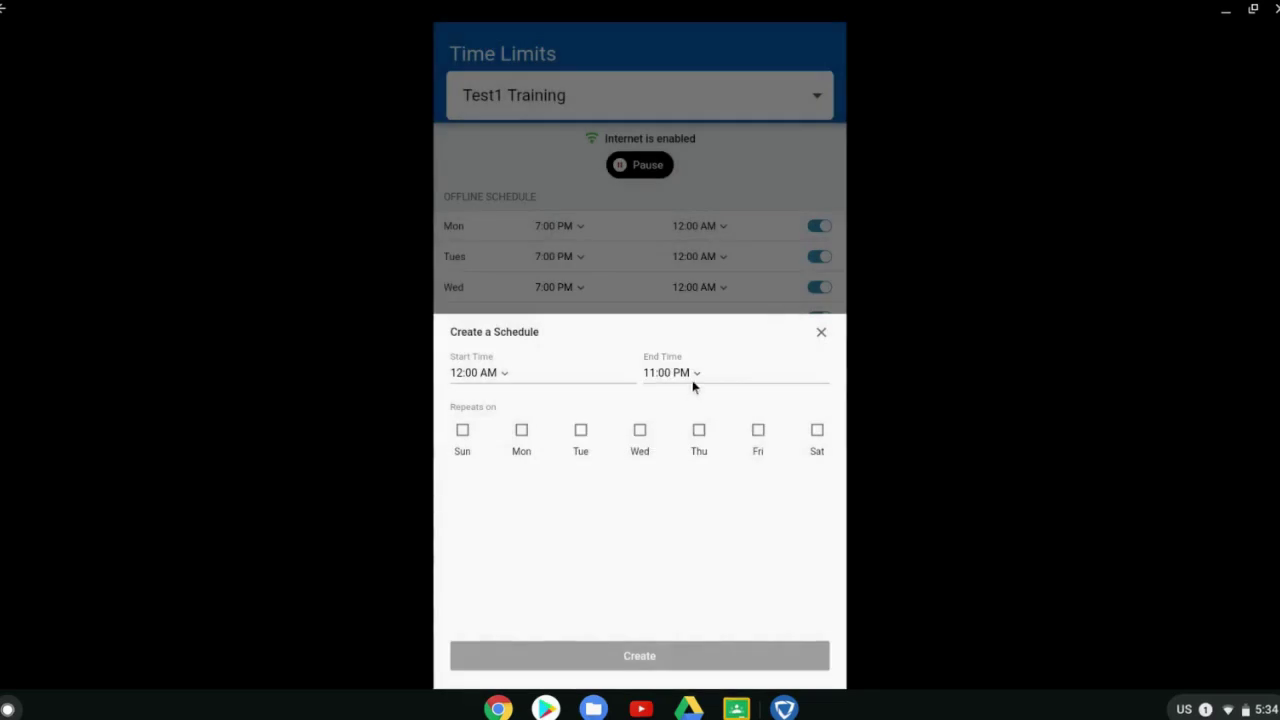
Step: Set the new offline schedule's end time to 7:00 AM
click(694, 380)
scroll(603, 360, down, 4)
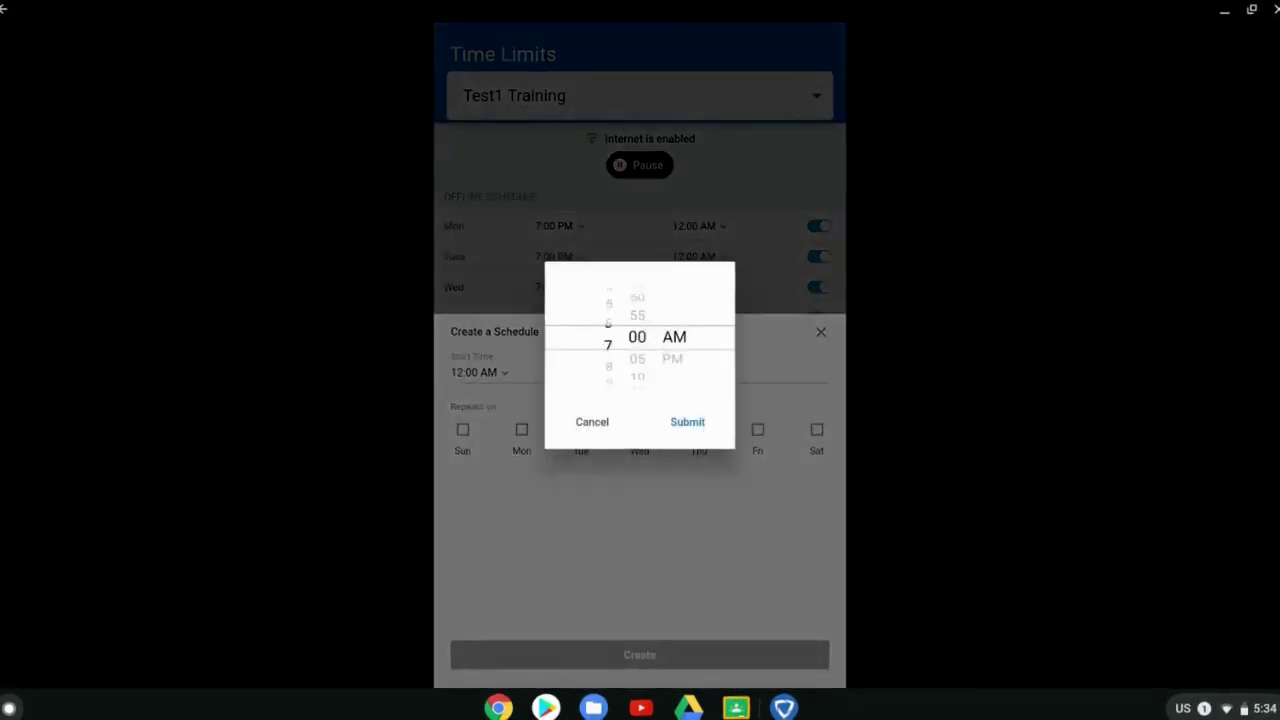
scroll(608, 340, down, 1)
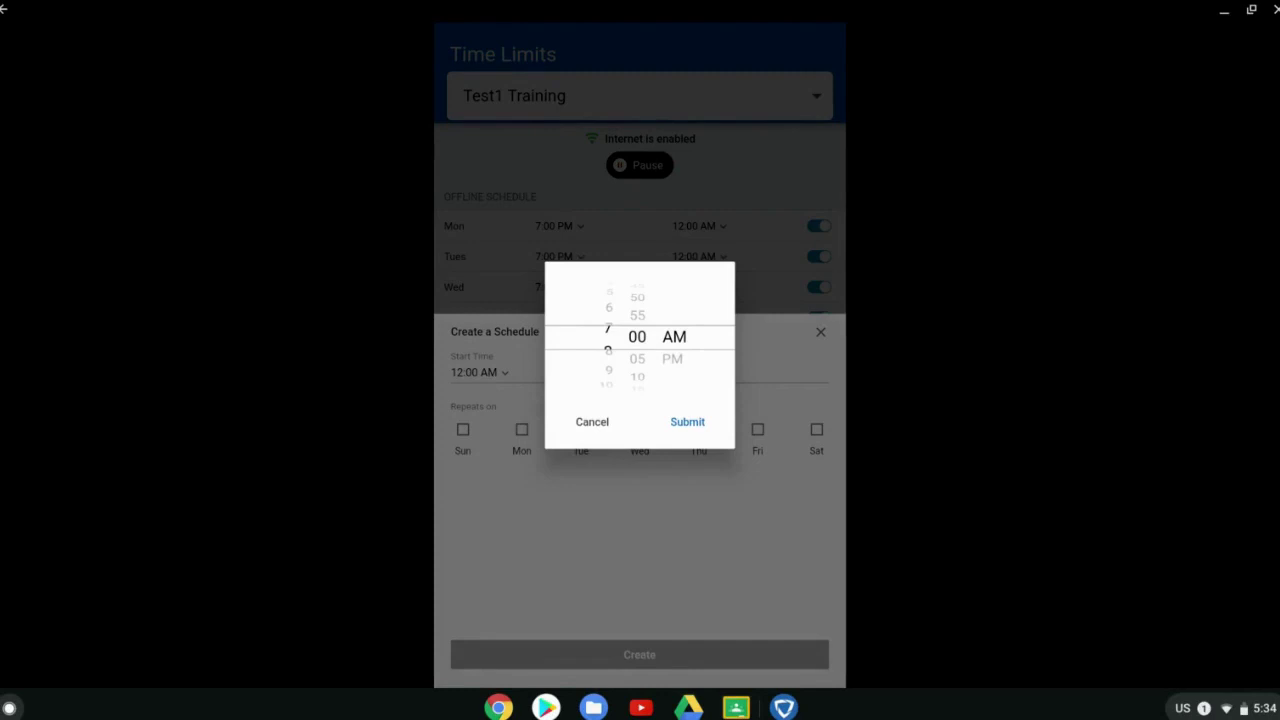
click(695, 426)
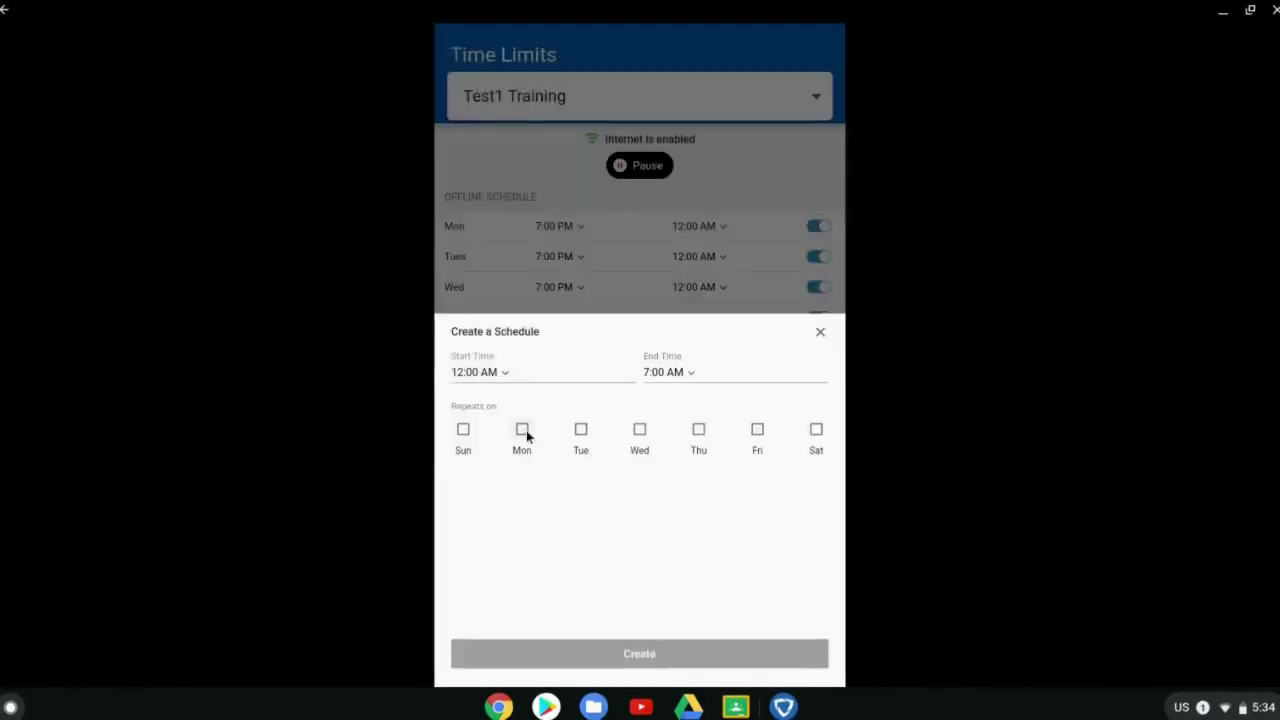
Step: Repeat the early-morning schedule on Monday, Tuesday, Wednesday, Thursday and Friday, and create it
click(524, 430)
click(581, 430)
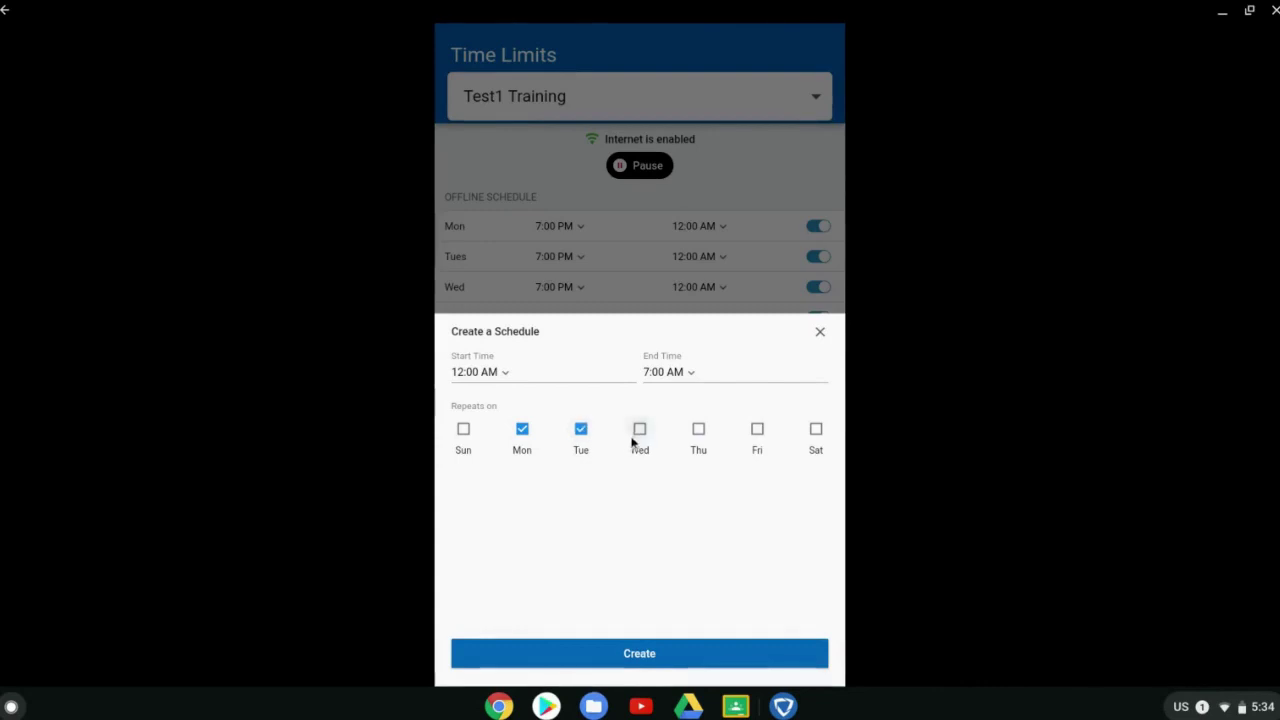
click(636, 436)
click(699, 433)
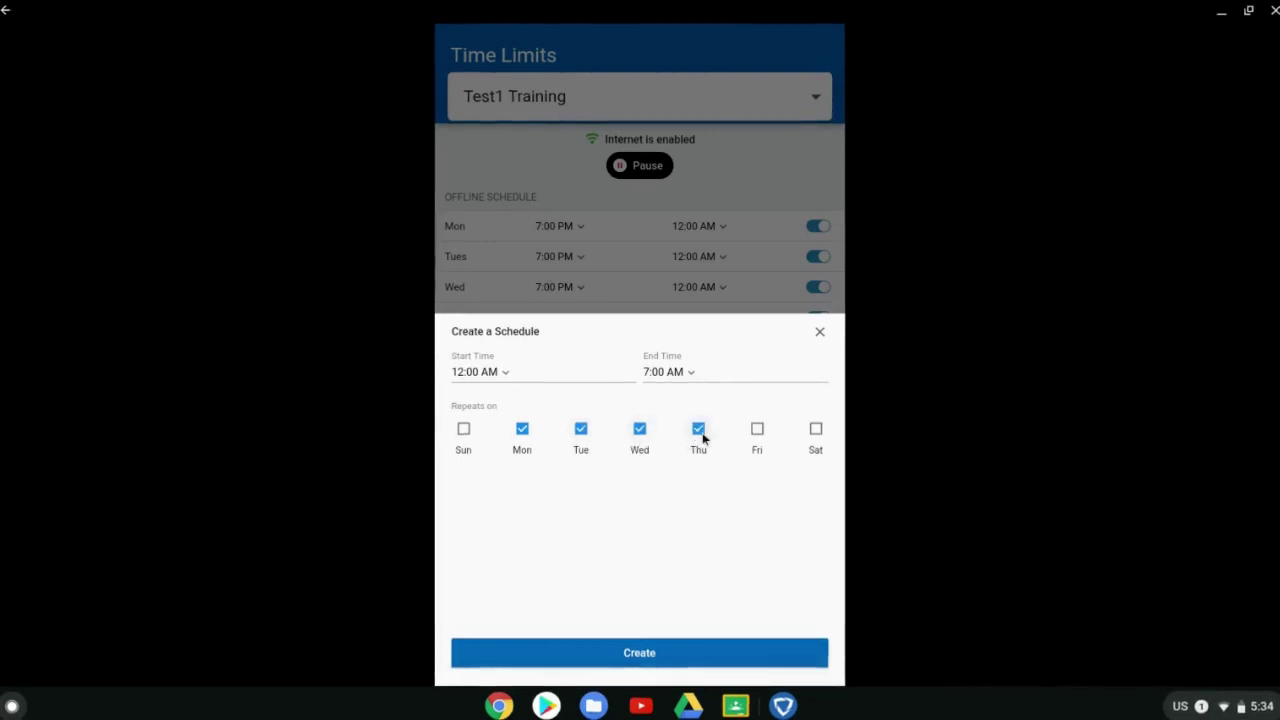
click(756, 431)
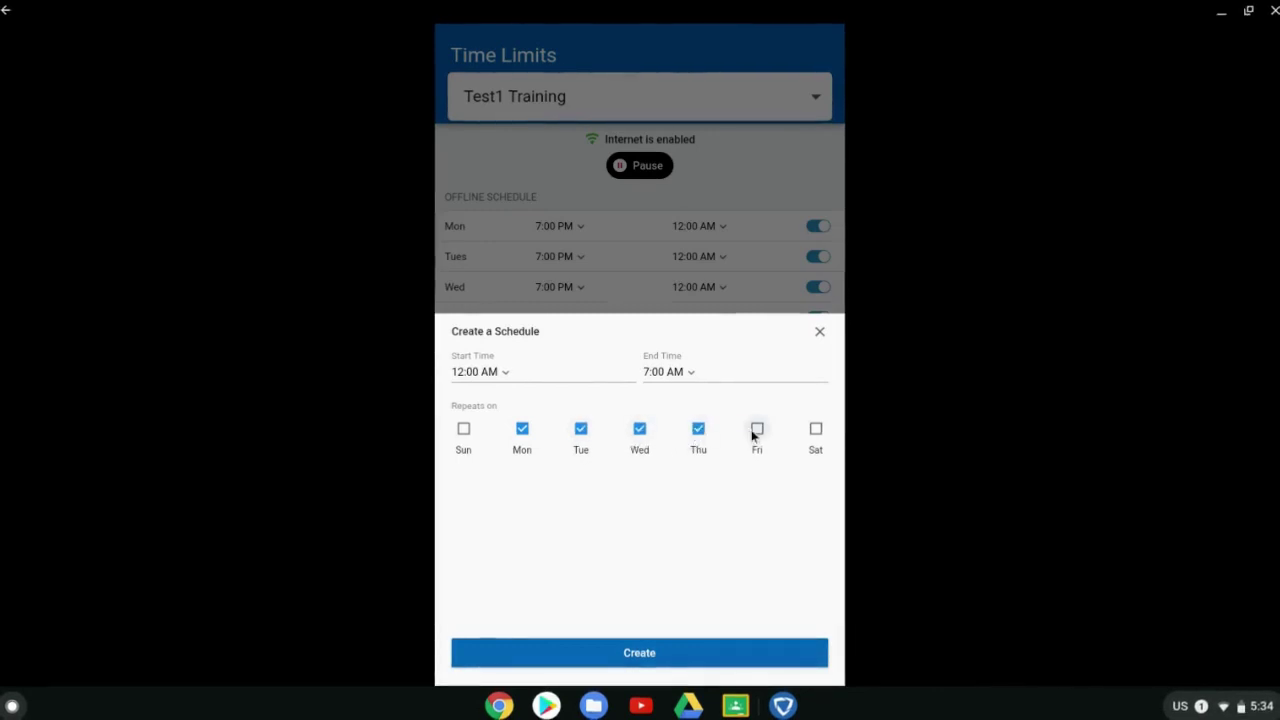
click(648, 650)
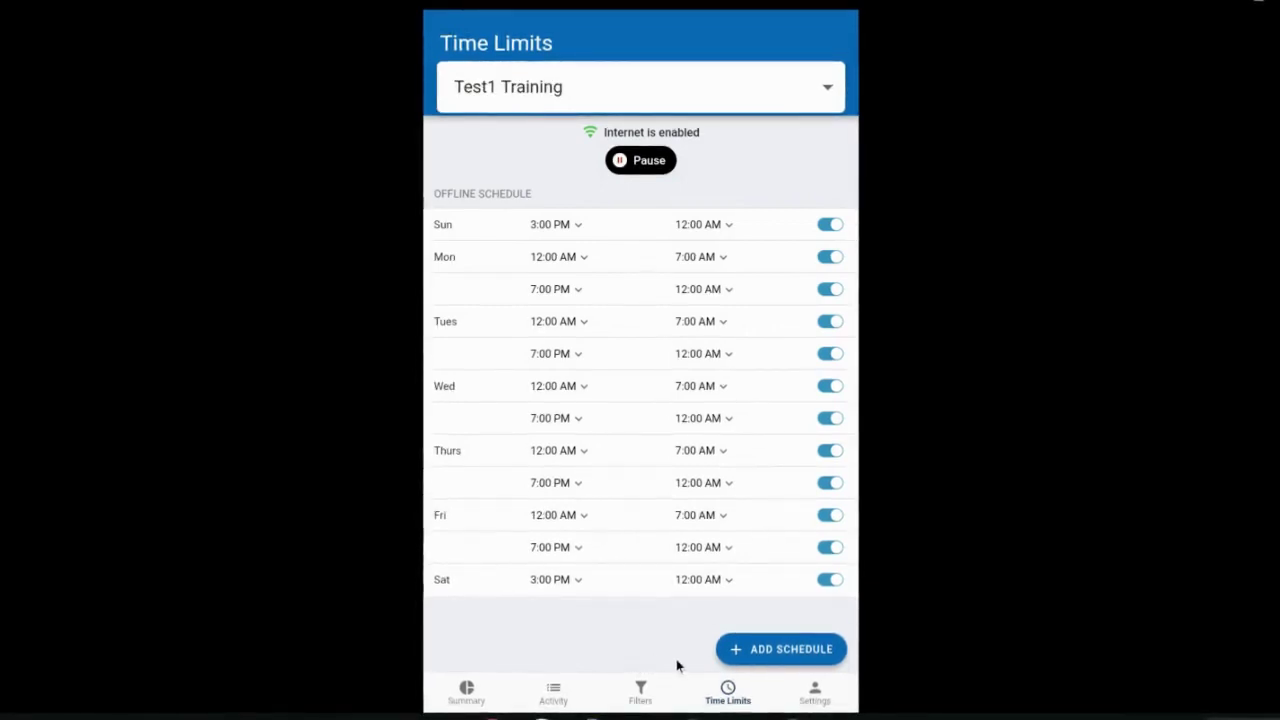
Step: Disable the Sunday, Monday evening and Tuesday evening offline schedules, and re-enable all three
click(832, 226)
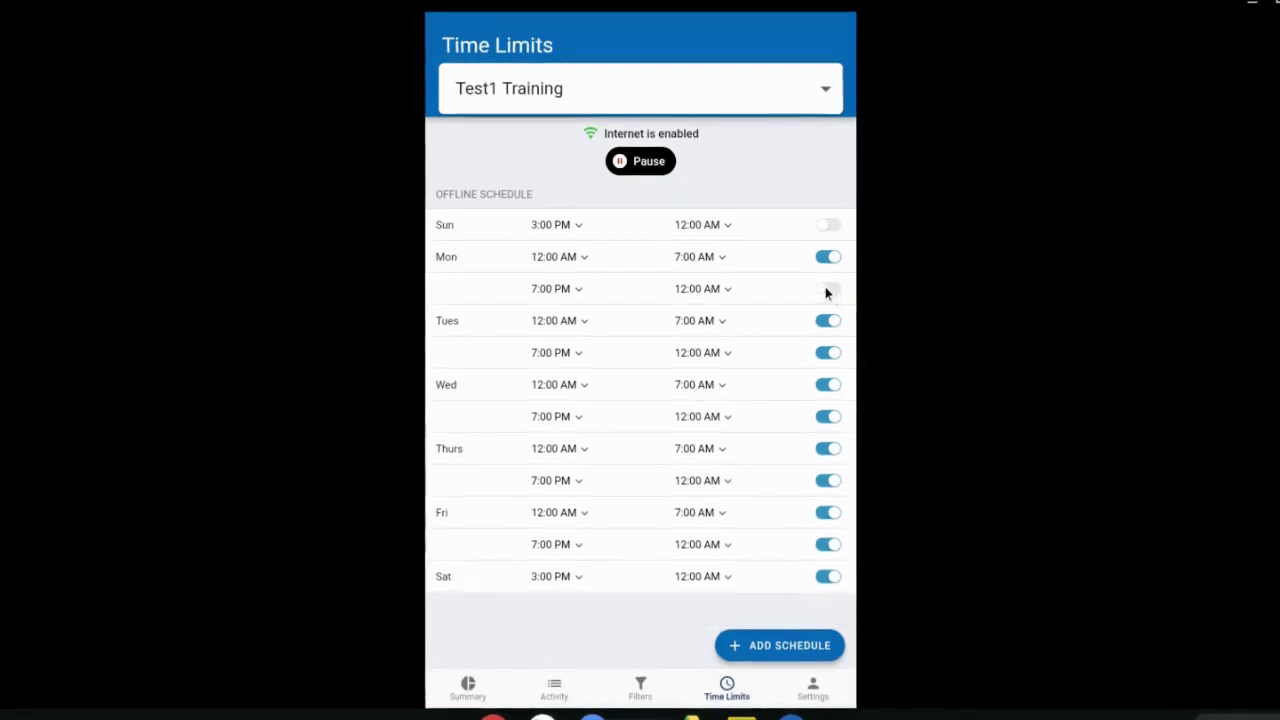
click(830, 354)
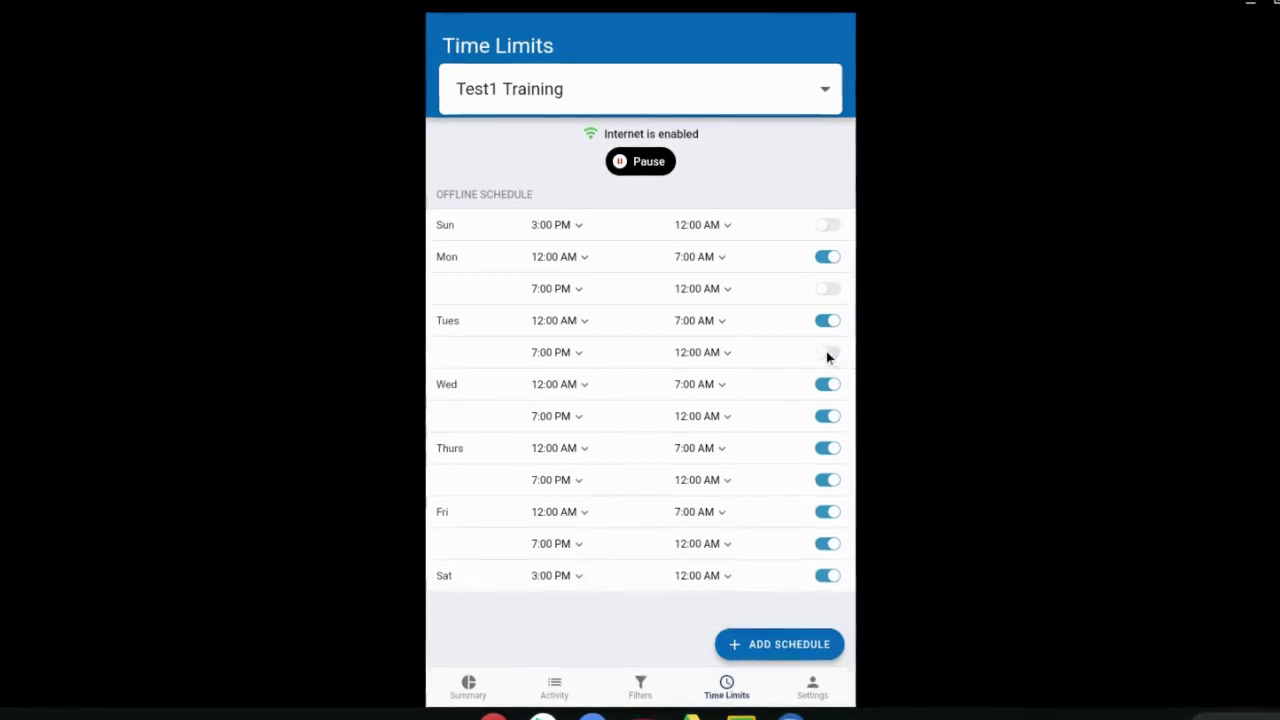
click(828, 354)
click(826, 290)
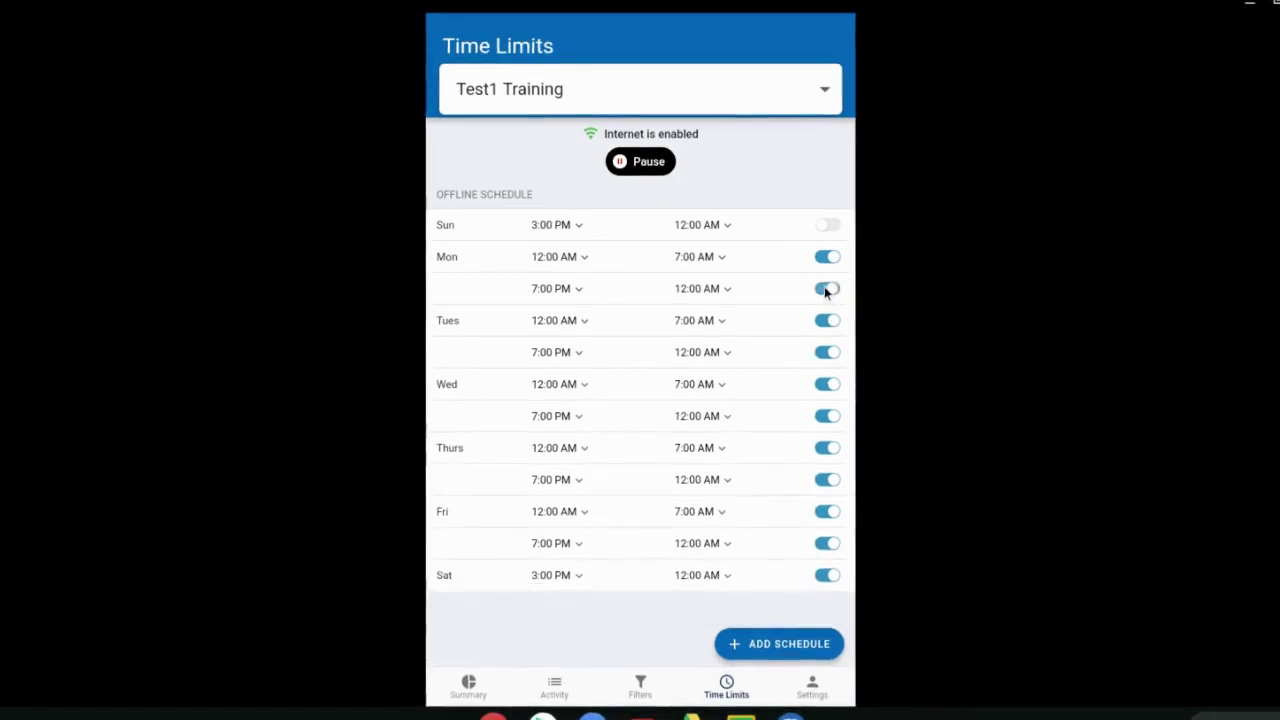
click(825, 230)
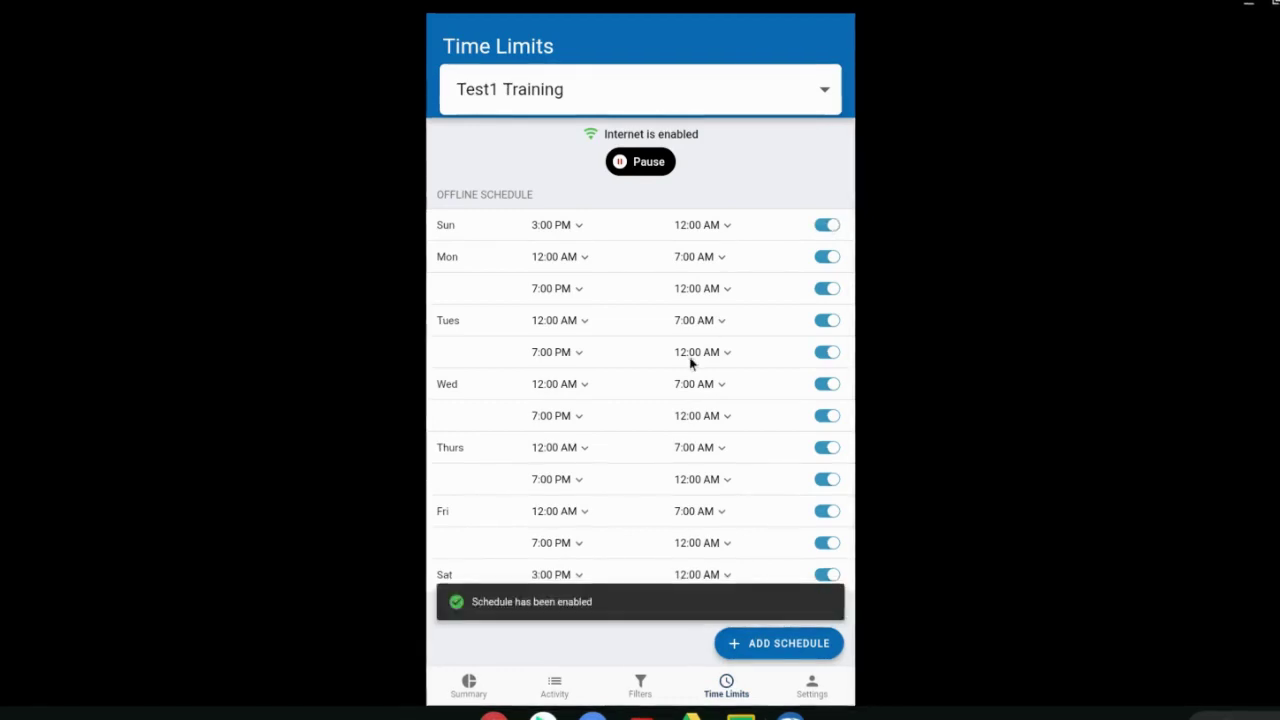
scroll(690, 365, down, 1)
scroll(690, 365, up, 1)
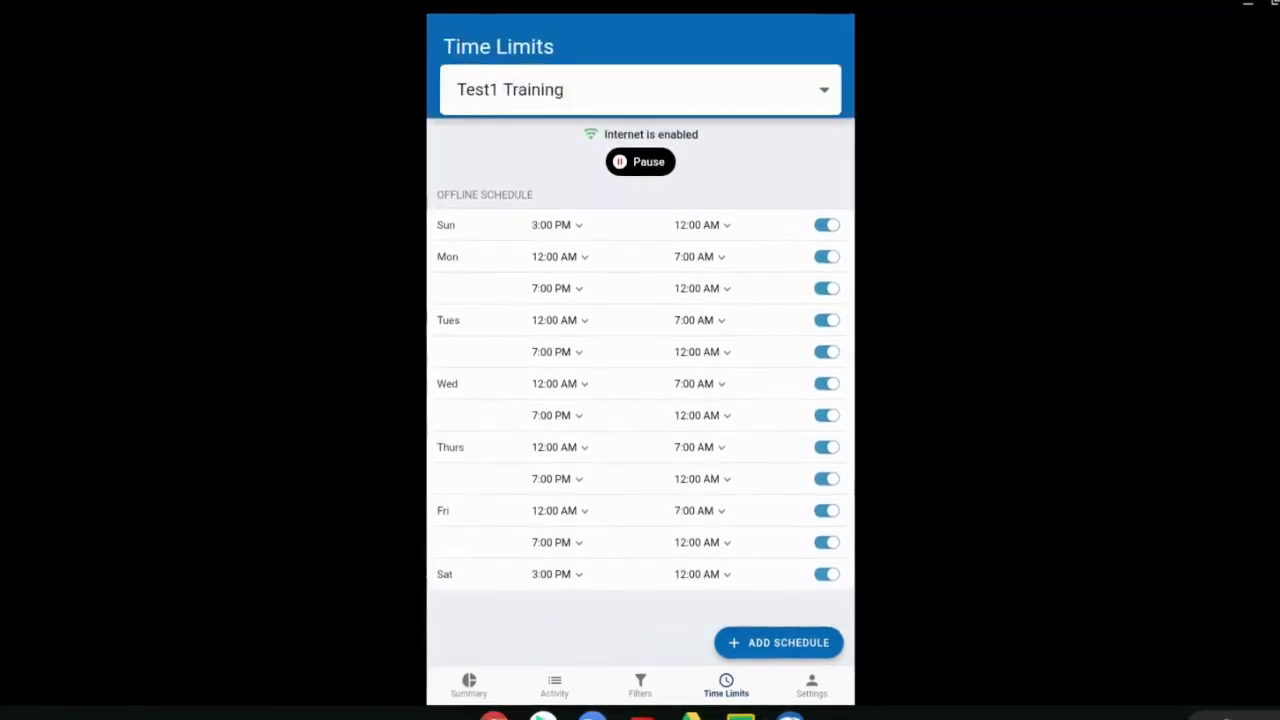
Step: Pause the student's internet access for 60 min, and resume it before the pause runs out
click(634, 162)
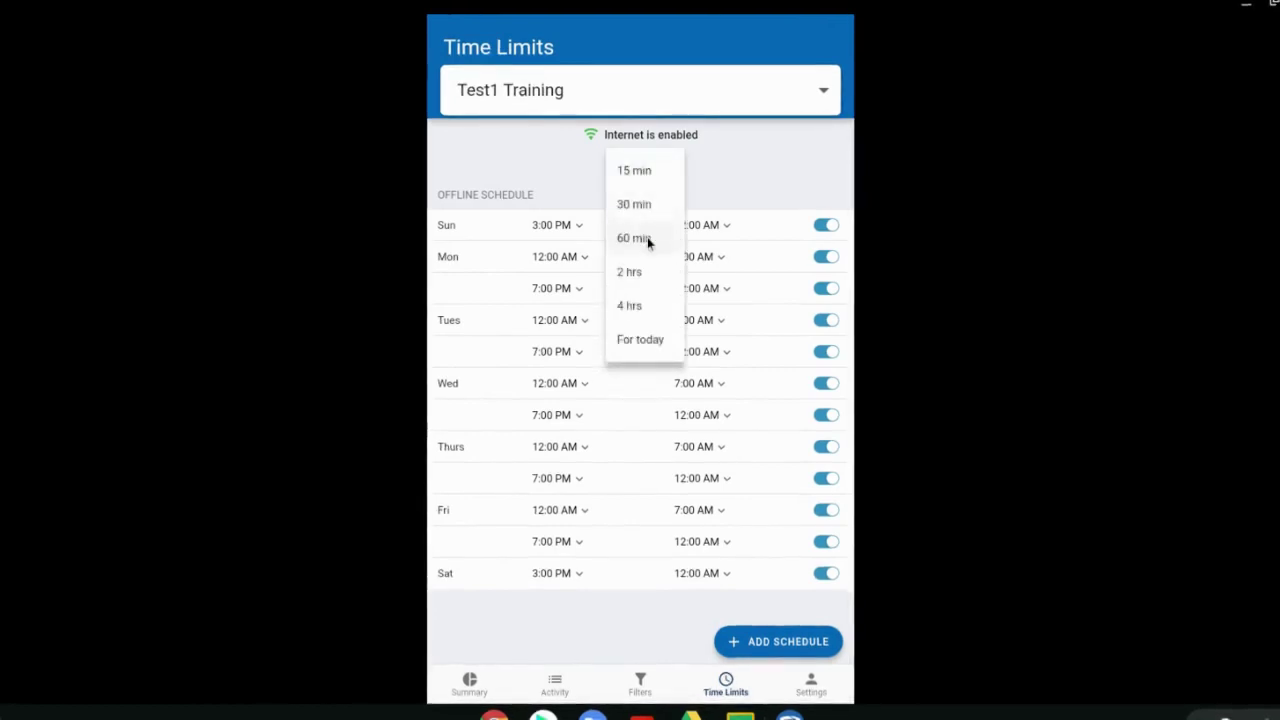
click(729, 184)
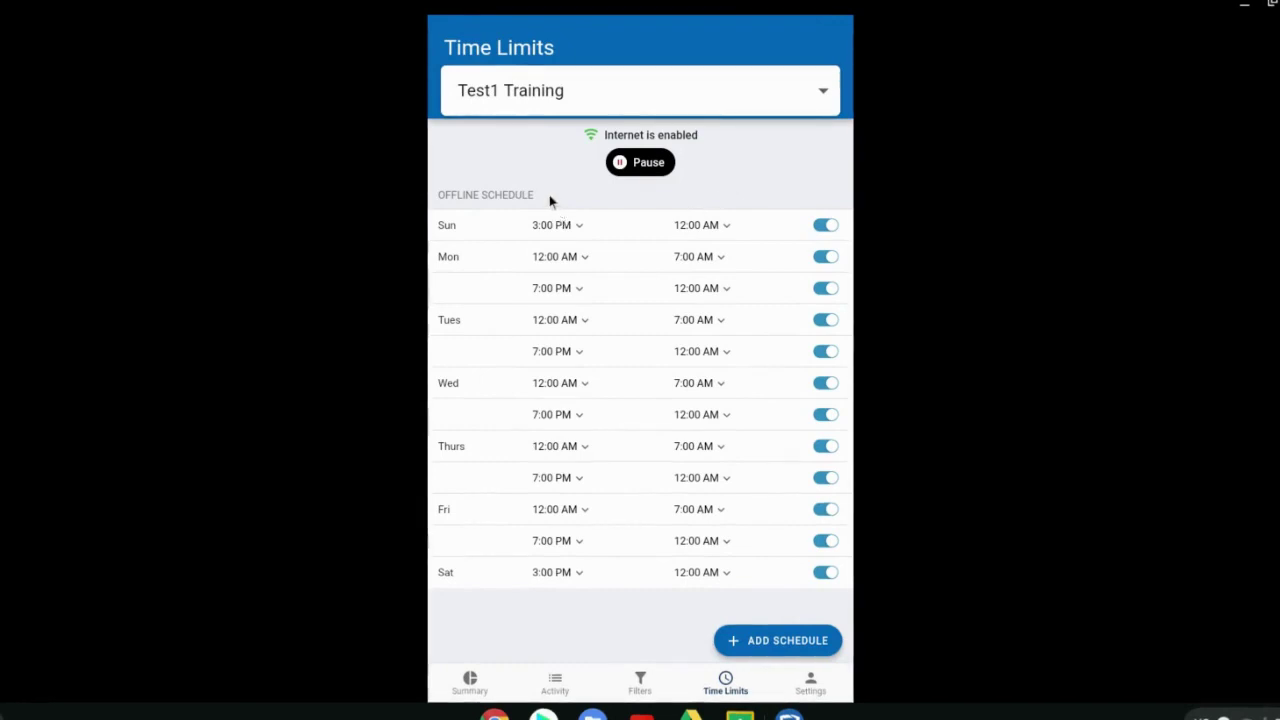
click(641, 170)
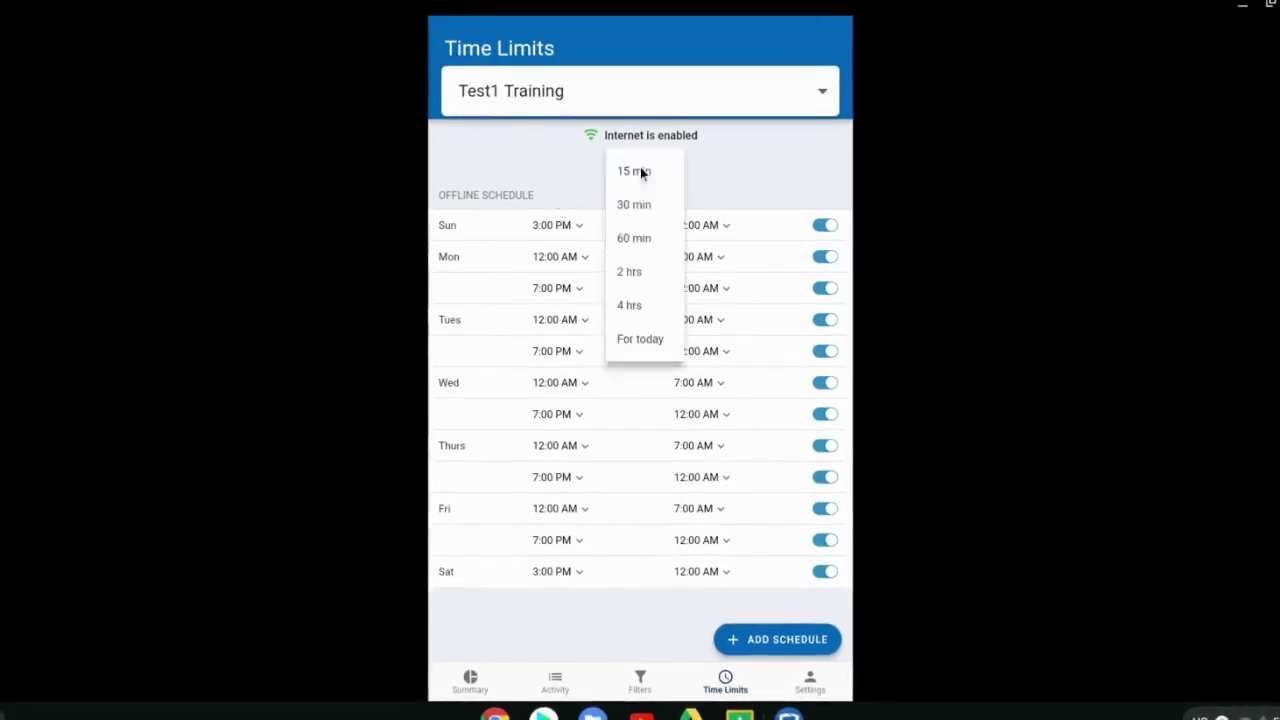
click(641, 238)
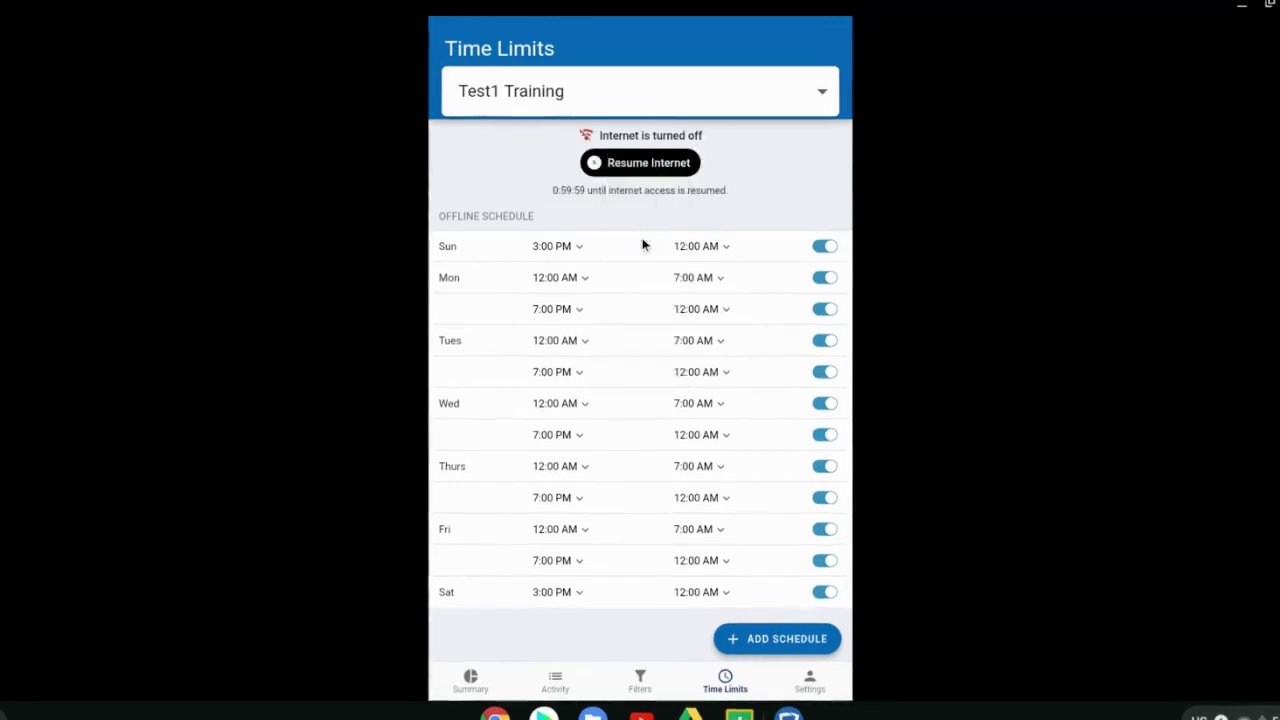
click(643, 165)
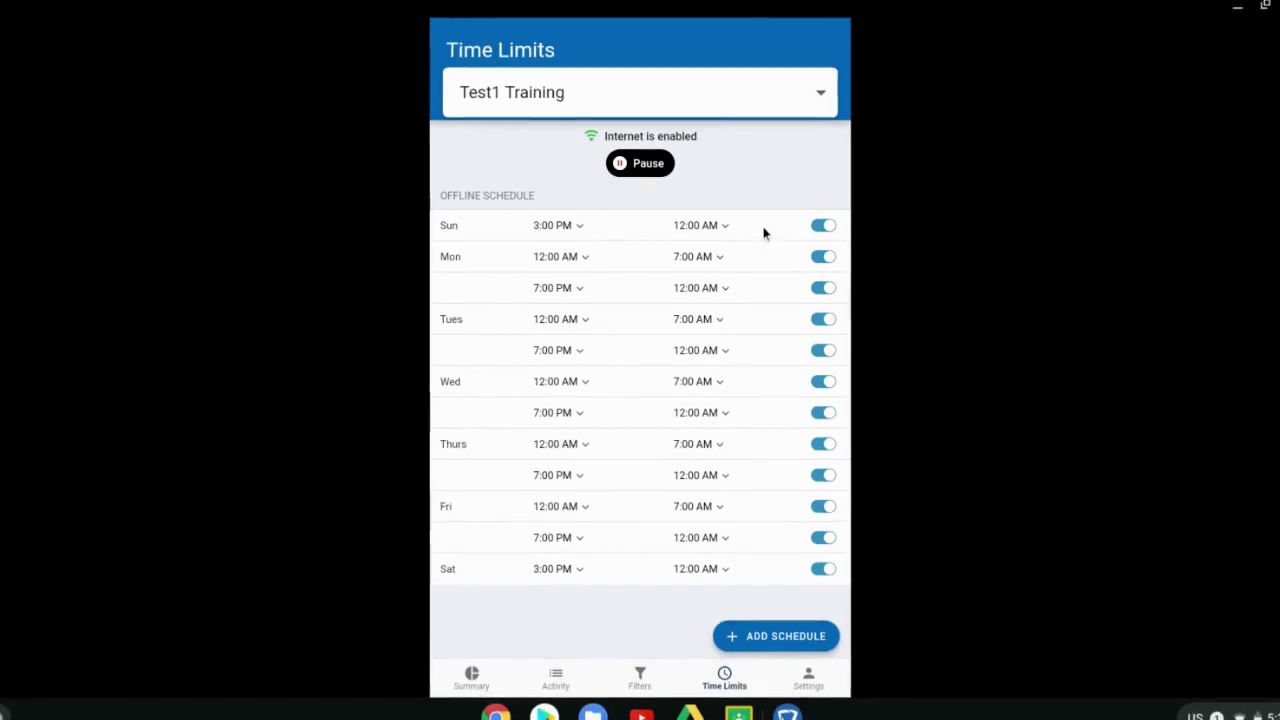
mouse_move(763, 228)
mouse_down()
mouse_move(500, 231)
mouse_move(749, 220)
mouse_up()
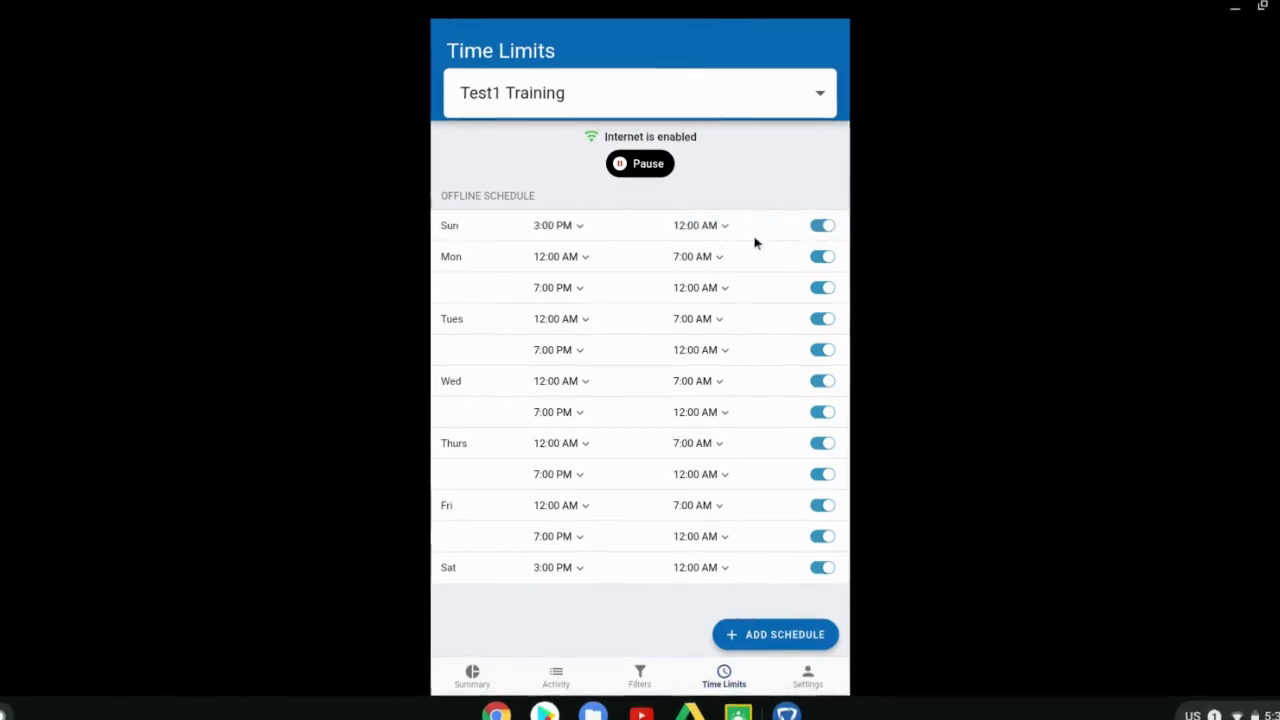
drag(757, 260, 714, 260)
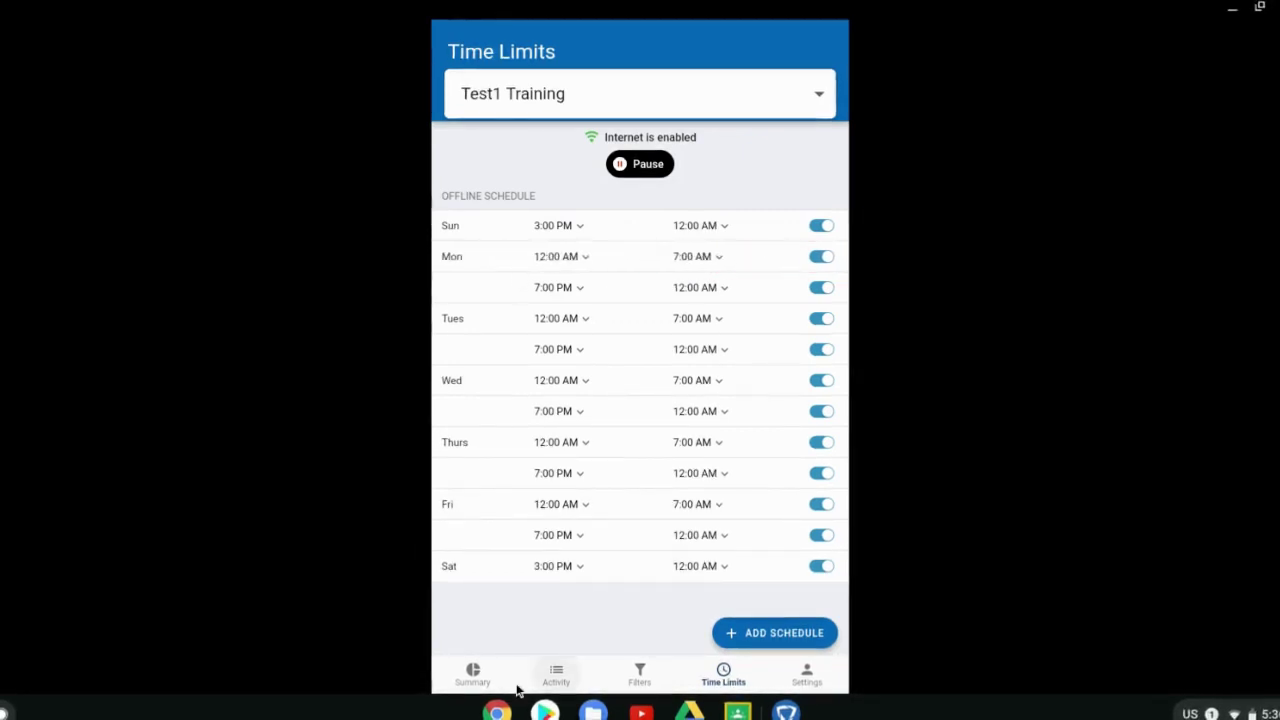
Step: Review the student's last 7 days summary and full browsing activity, and check which students can be selected
click(475, 674)
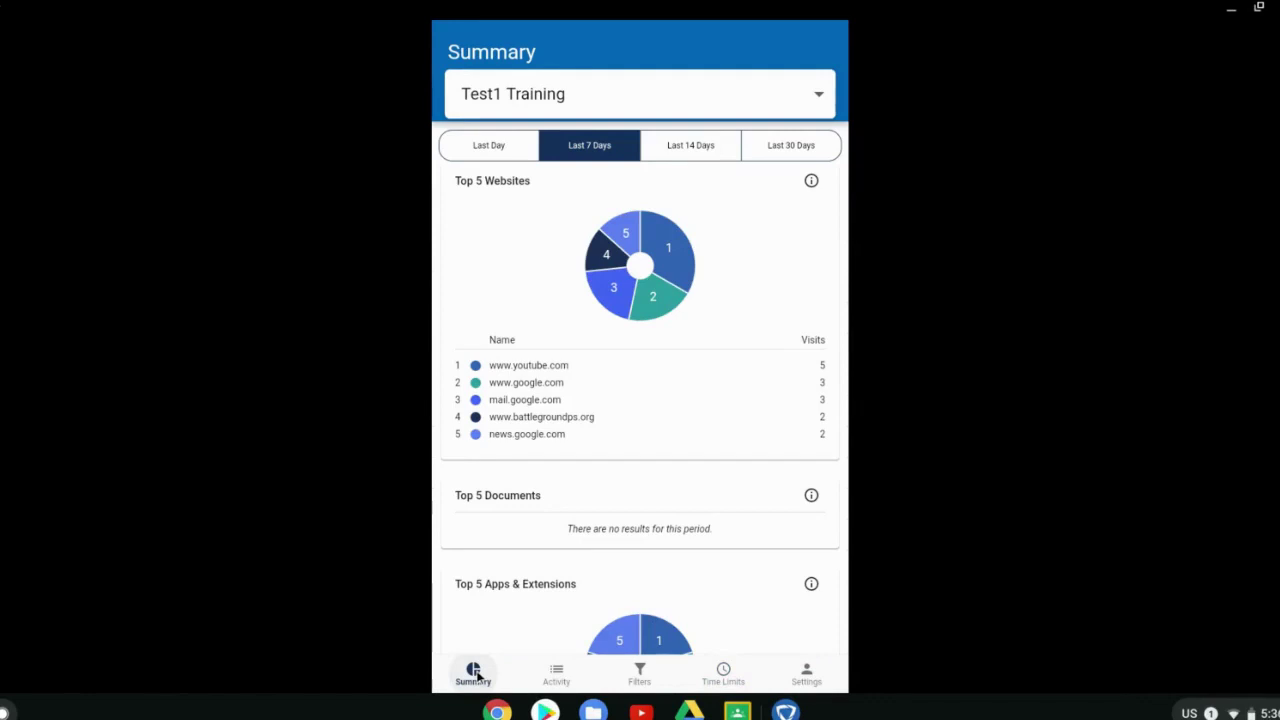
scroll(621, 478, down, 3)
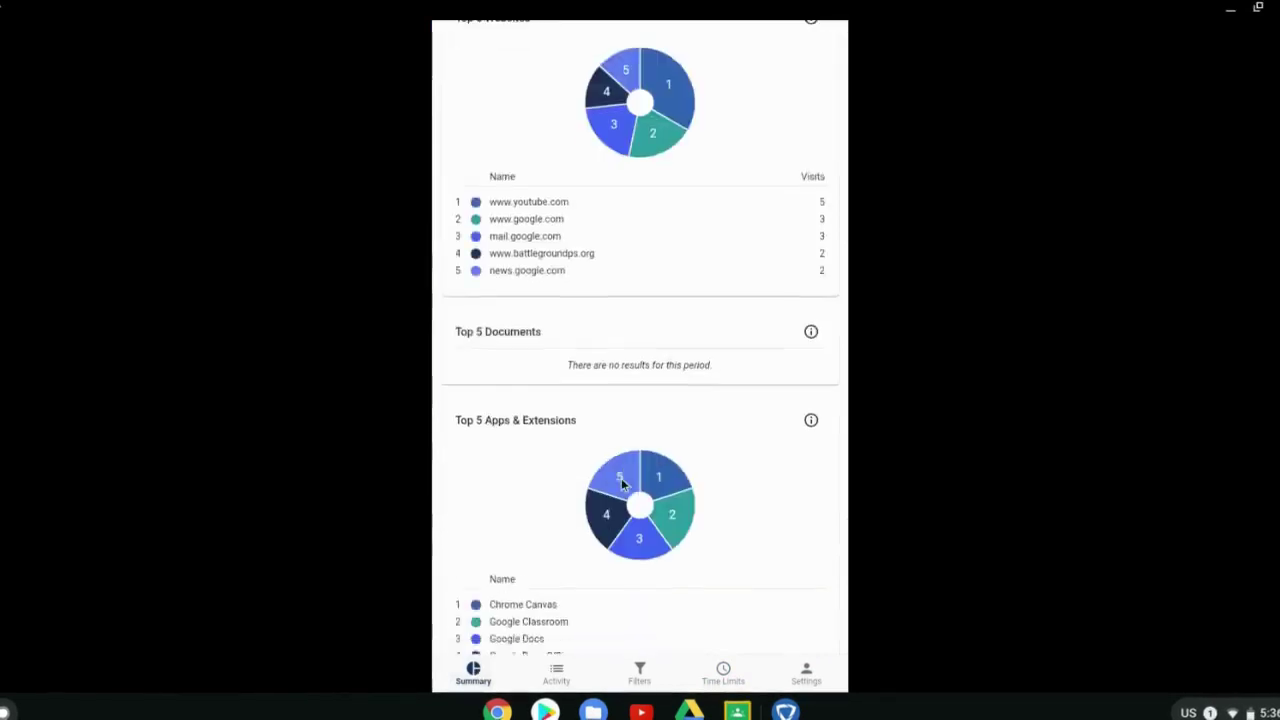
scroll(621, 478, up, 3)
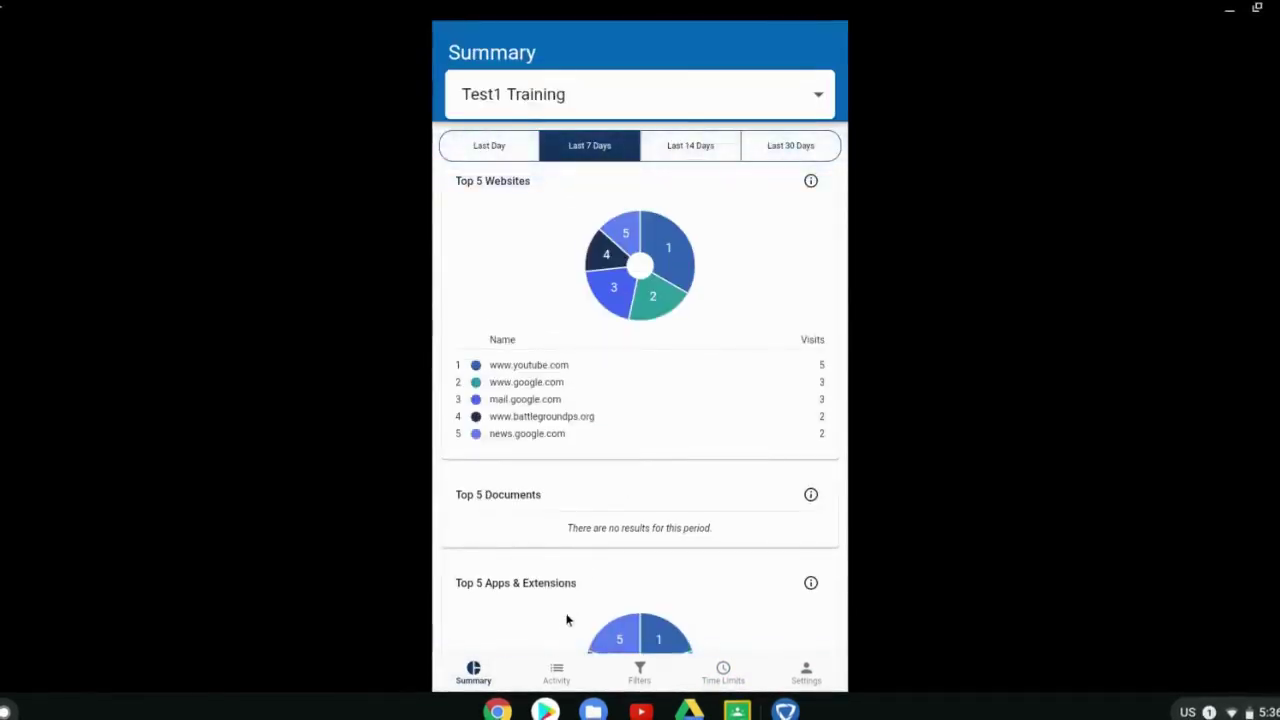
click(556, 672)
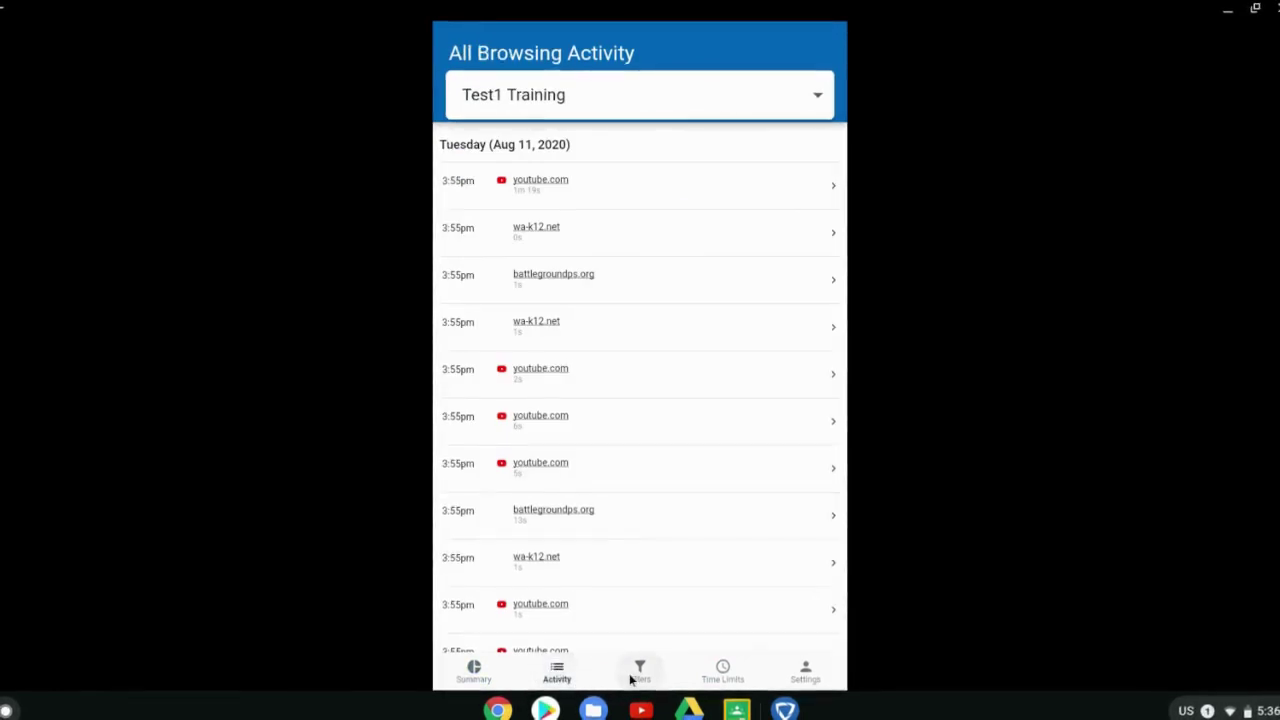
click(818, 96)
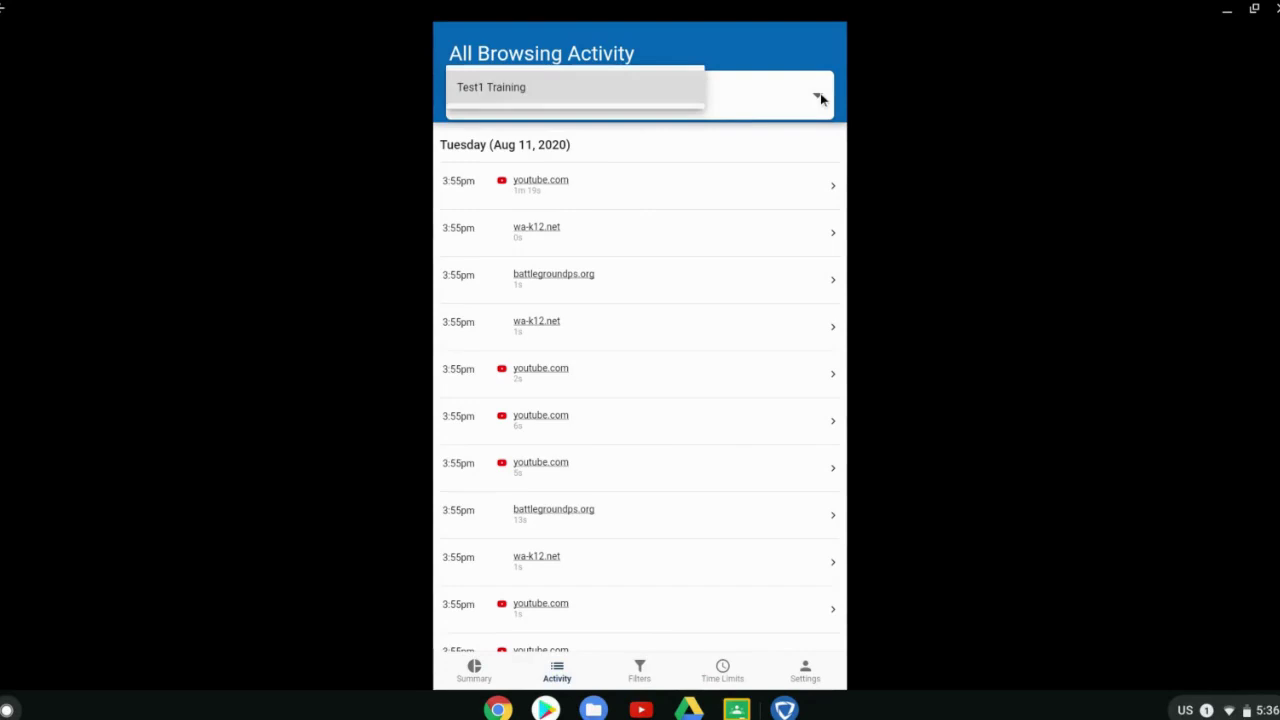
click(818, 96)
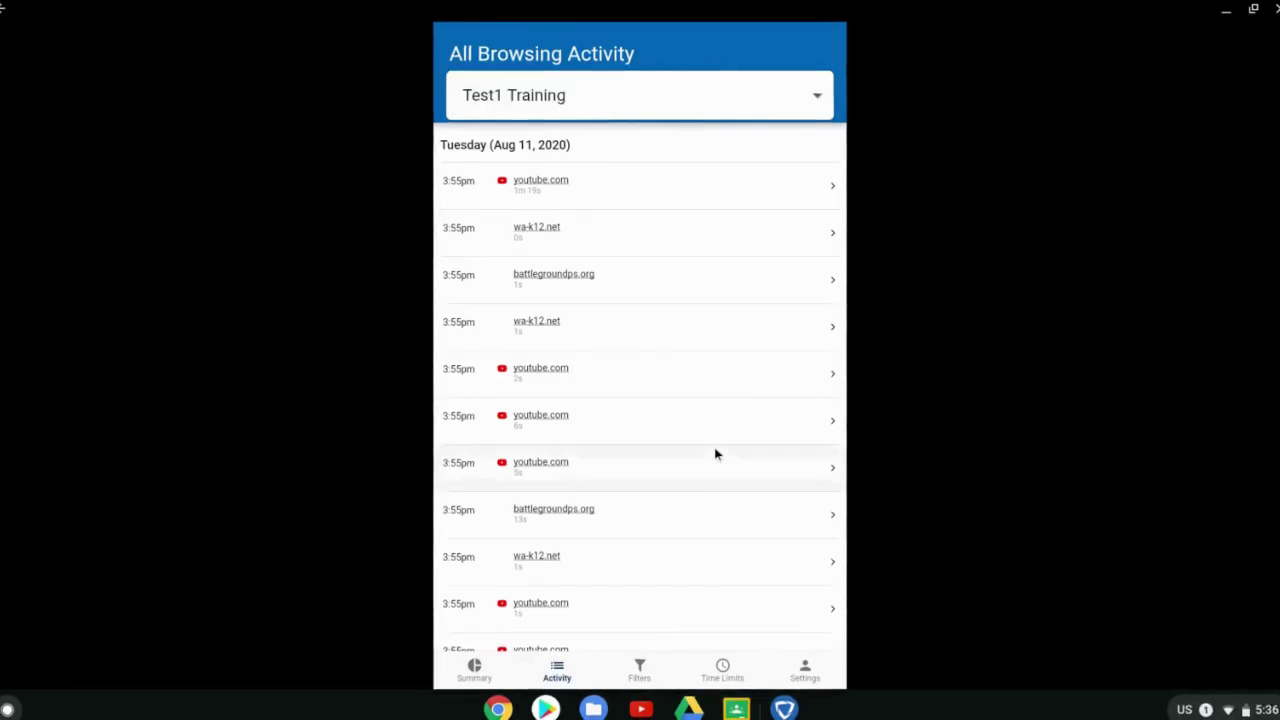
Step: Look over the blocked websites and the offline schedule, finishing on the app's settings
click(638, 668)
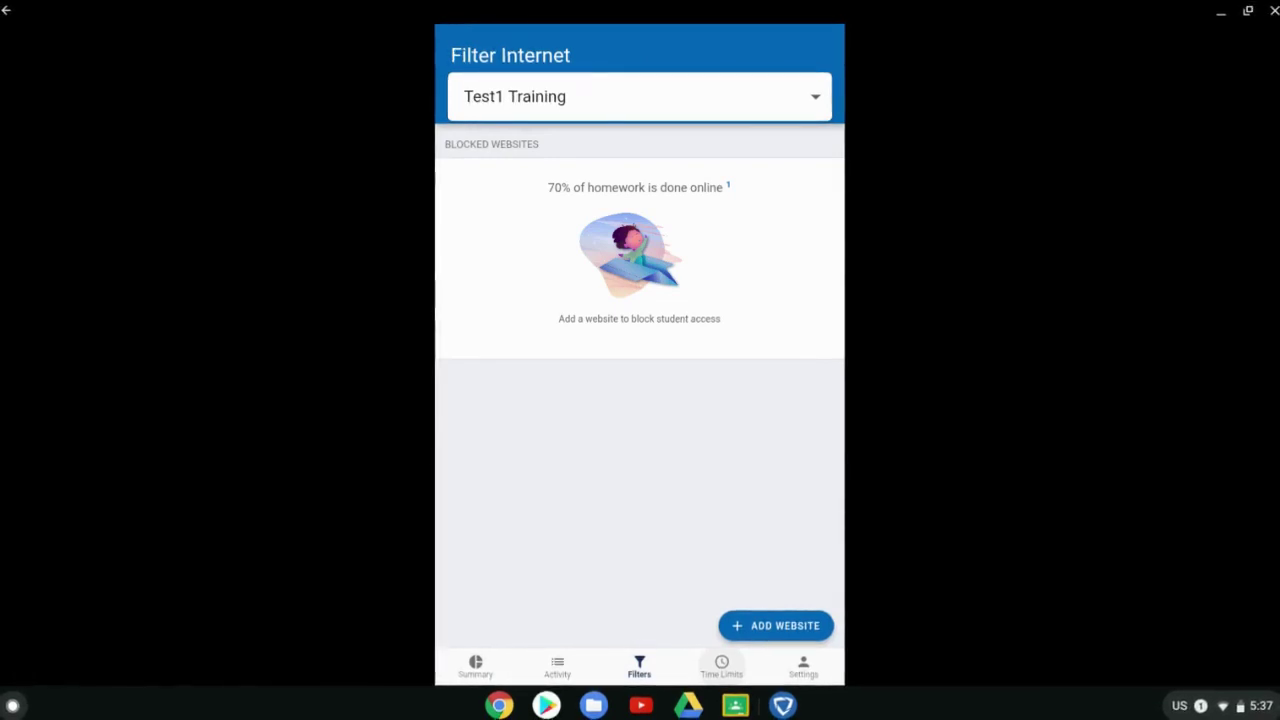
click(720, 668)
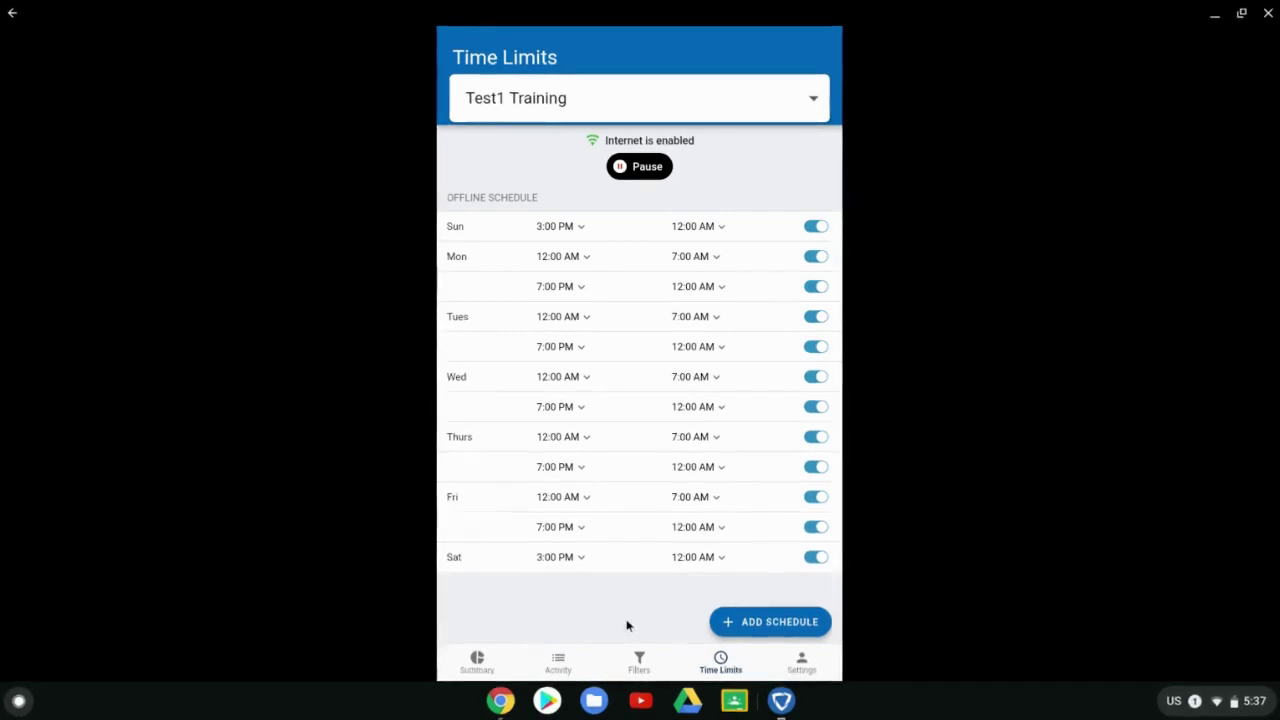
click(801, 661)
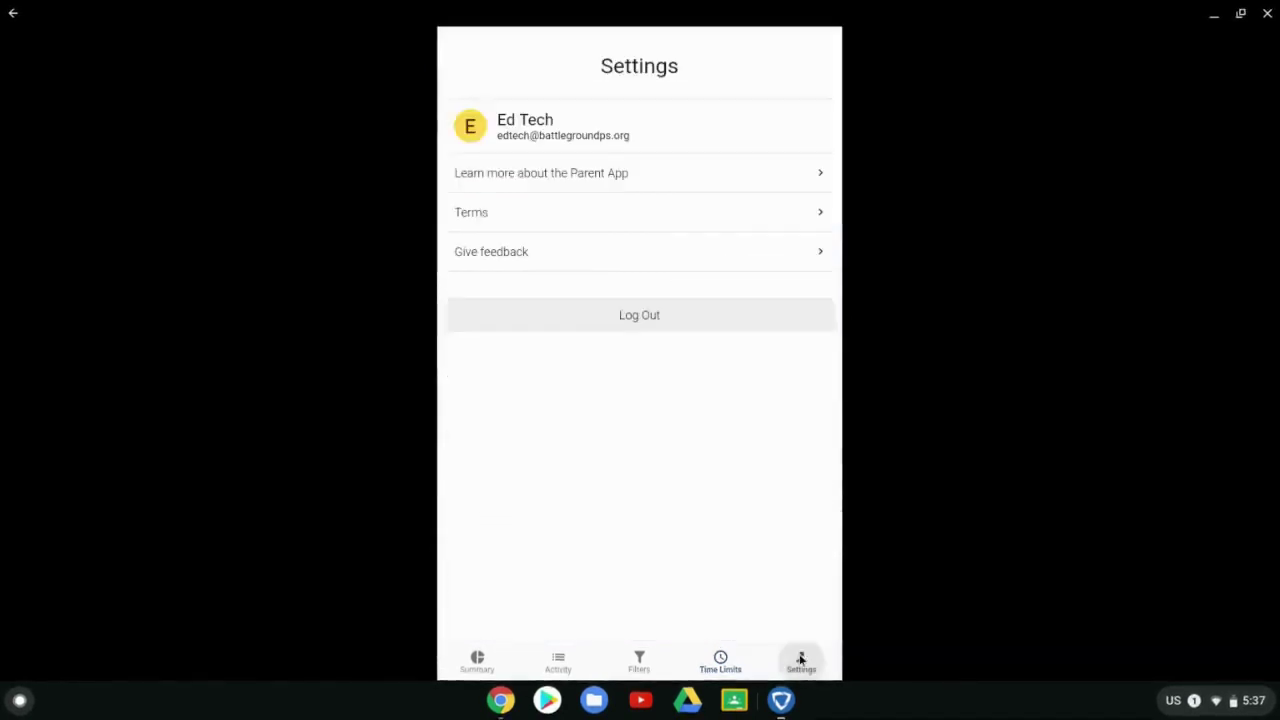